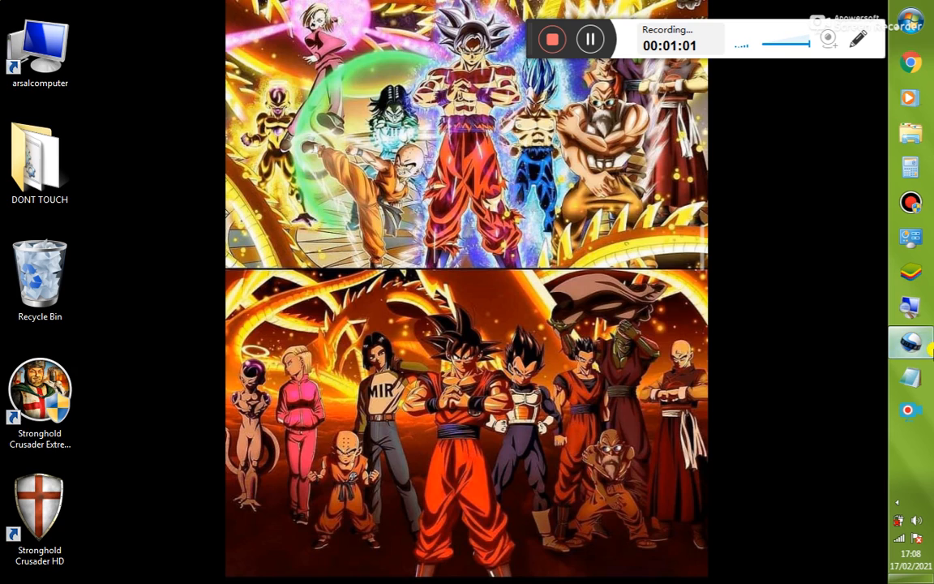
# Switch to OpenShot Video Editor
pyautogui.click(909, 341)
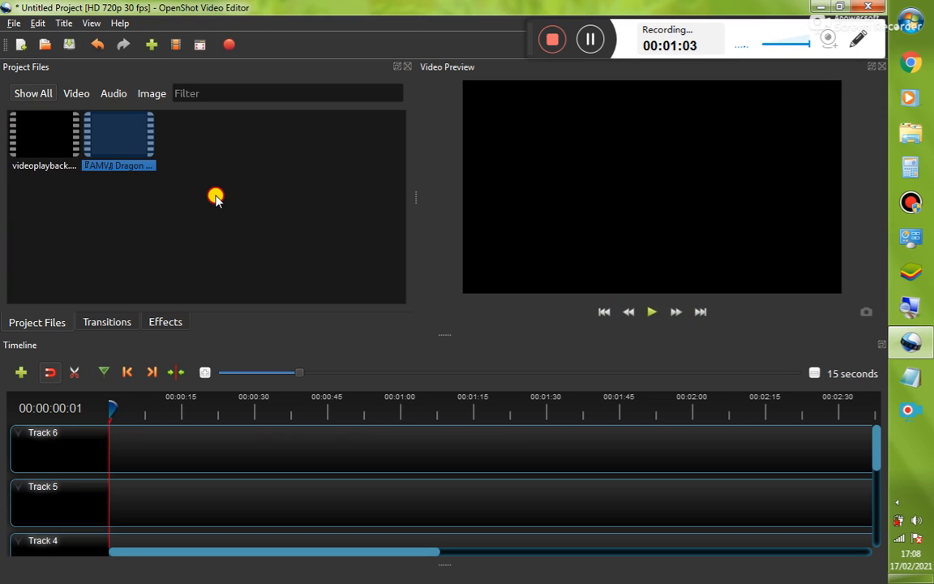
pyautogui.click(194, 178)
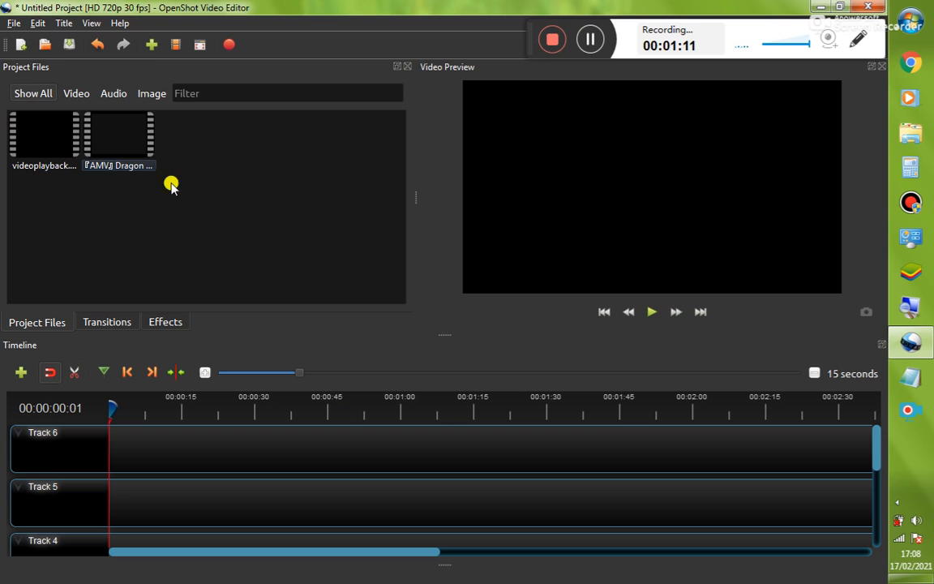
# Open Split Clip for the Dragon AMV video and create a clip starting around 00:00:02 and ending around 00:00:05
pyautogui.click(123, 143)
pyautogui.rightClick(123, 143)
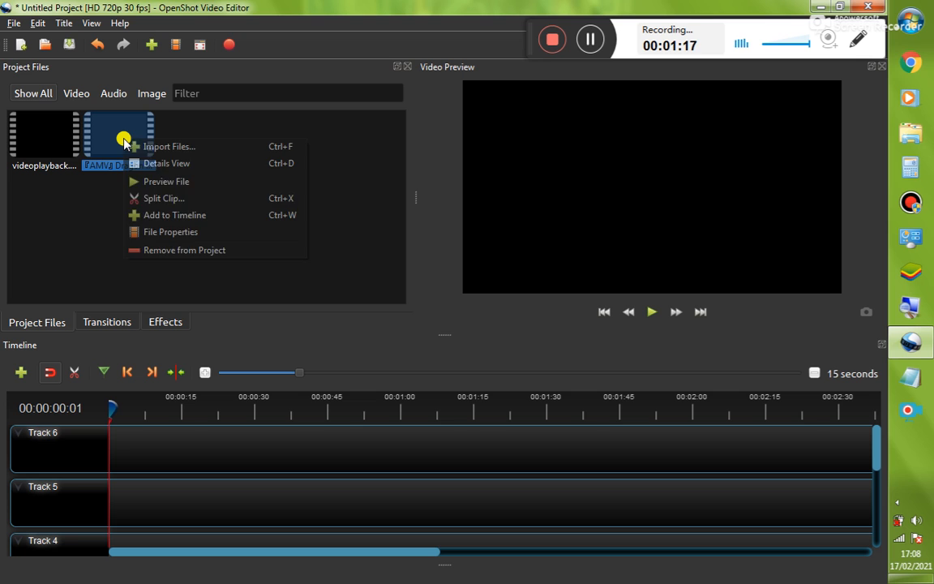
pyautogui.click(175, 202)
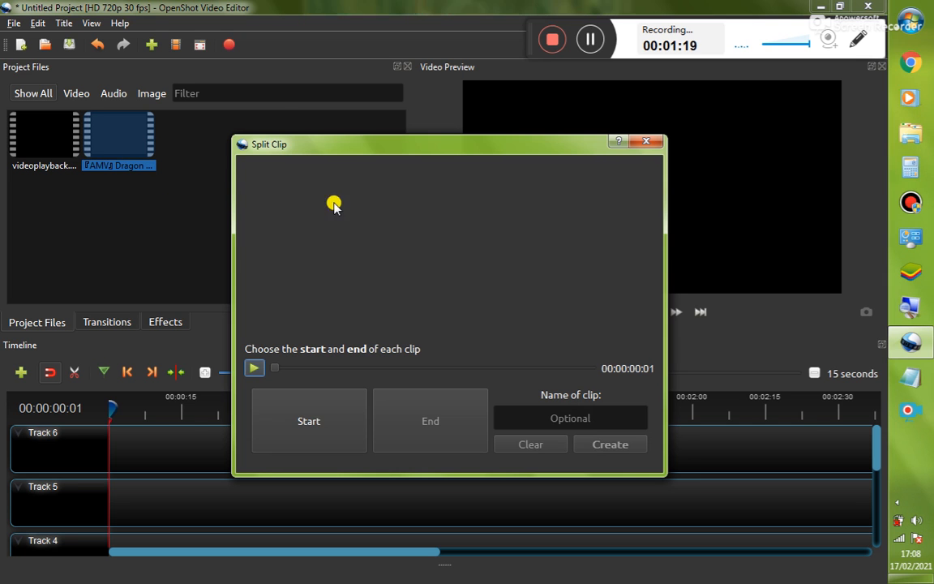
pyautogui.click(252, 370)
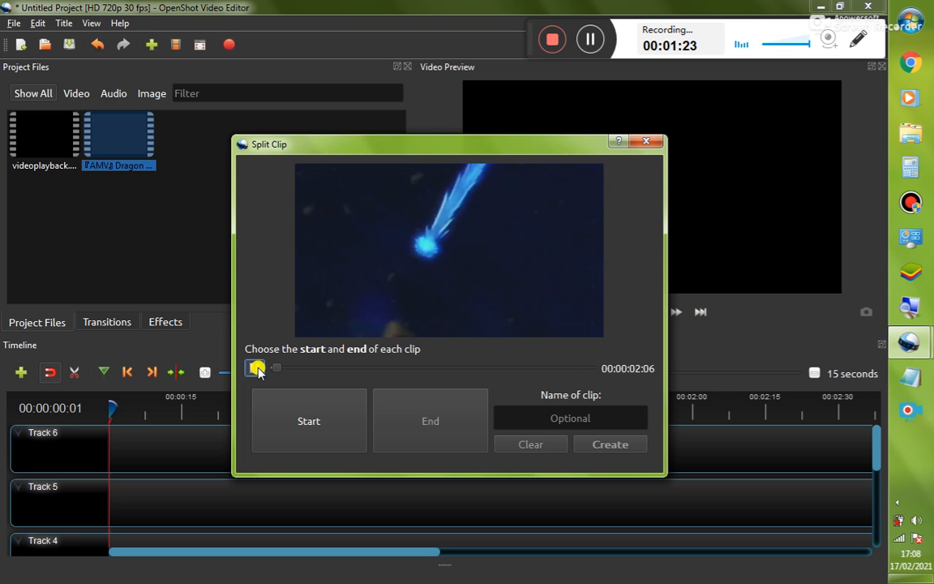
pyautogui.click(253, 369)
pyautogui.click(308, 420)
pyautogui.click(253, 369)
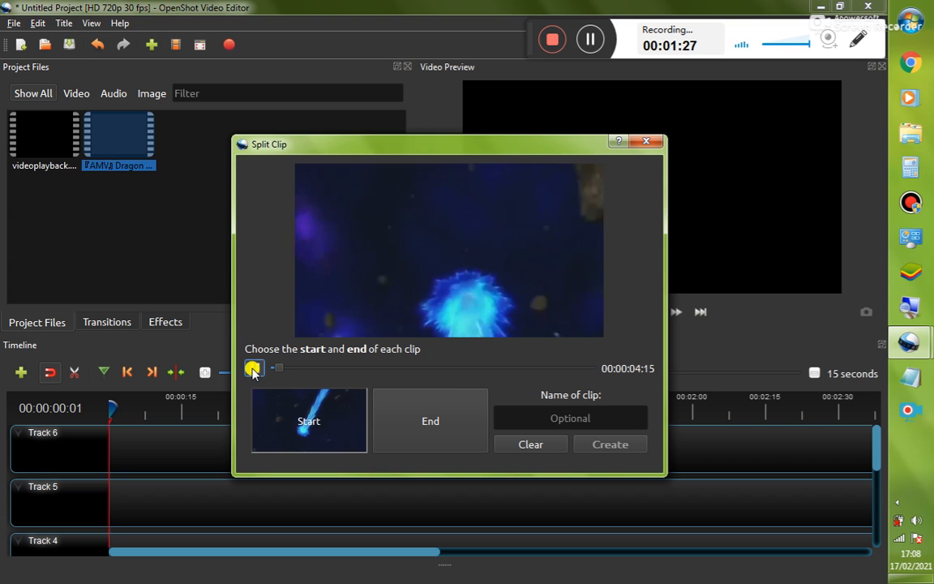
pyautogui.click(253, 369)
pyautogui.click(467, 441)
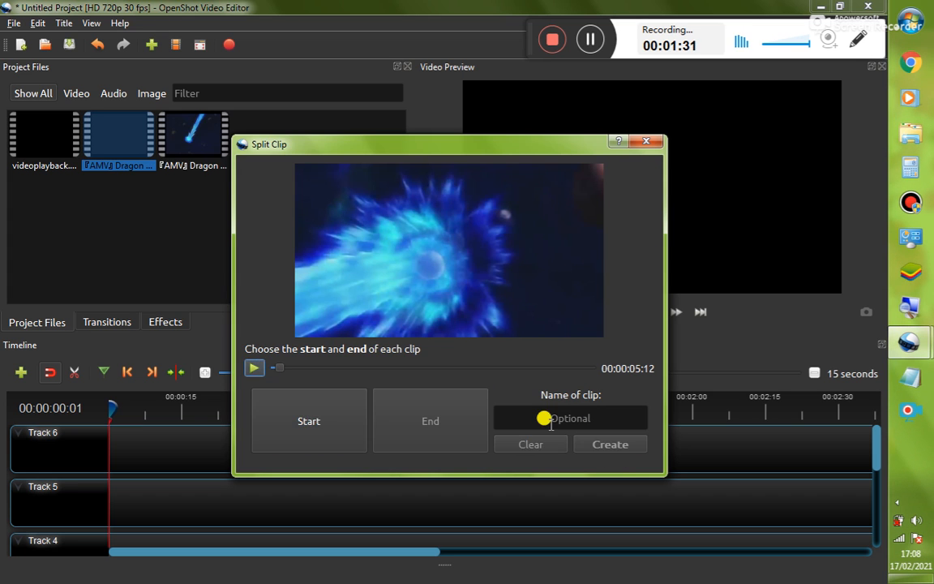
# Create a second clip from the Dragon AMV video, from about 00:00:07 to about 00:00:10
pyautogui.click(255, 370)
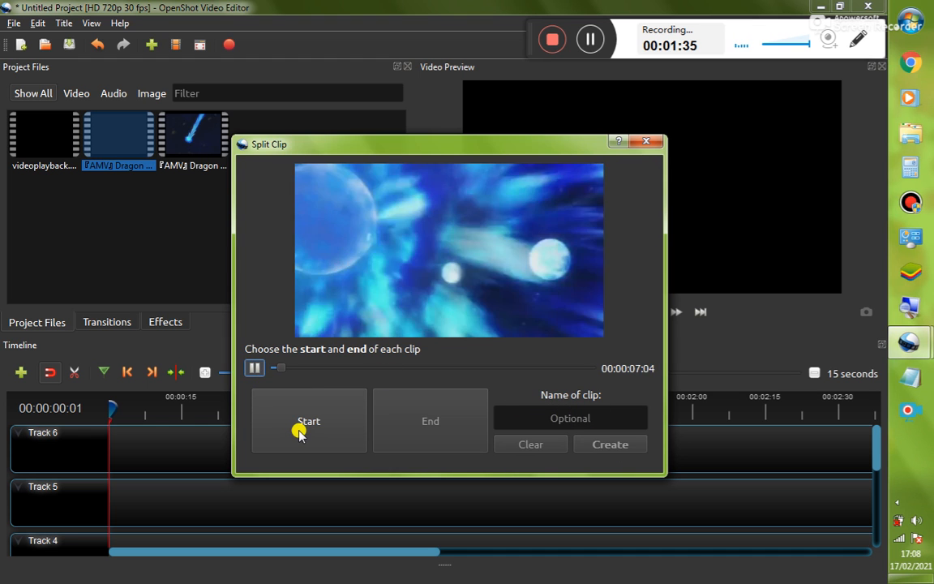
pyautogui.click(299, 432)
pyautogui.click(254, 370)
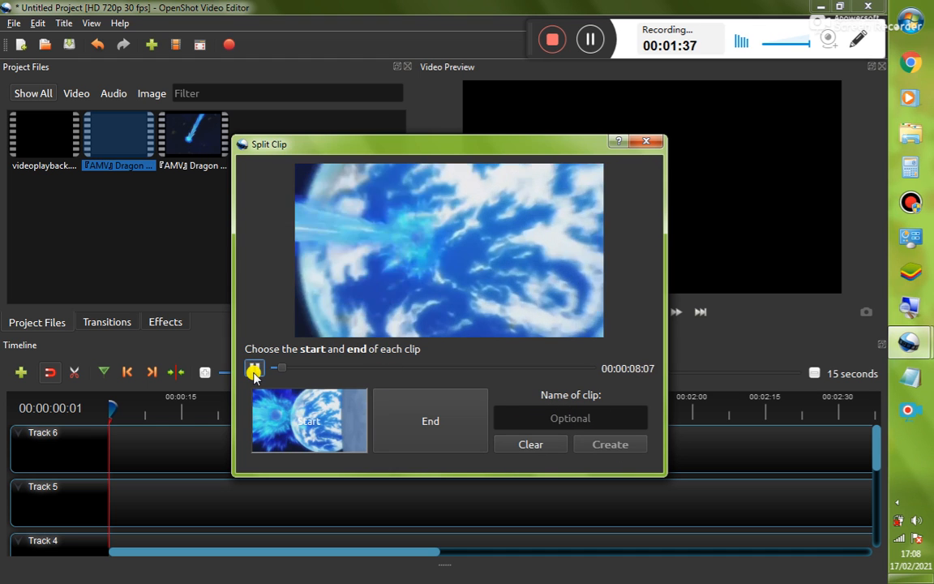
pyautogui.click(428, 430)
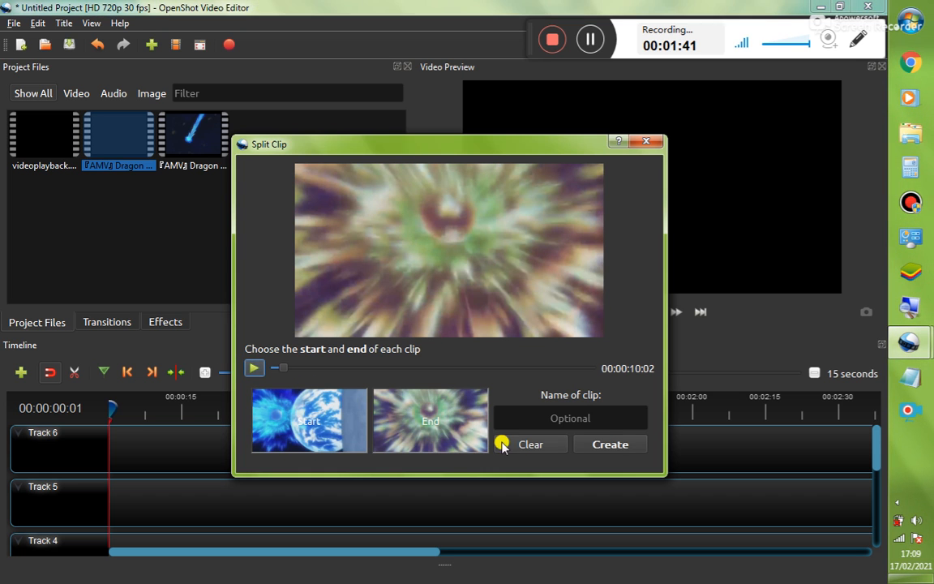
# Create a third clip from about 00:00:10 to about 00:00:13 and close the Split Clip dialog
pyautogui.click(254, 369)
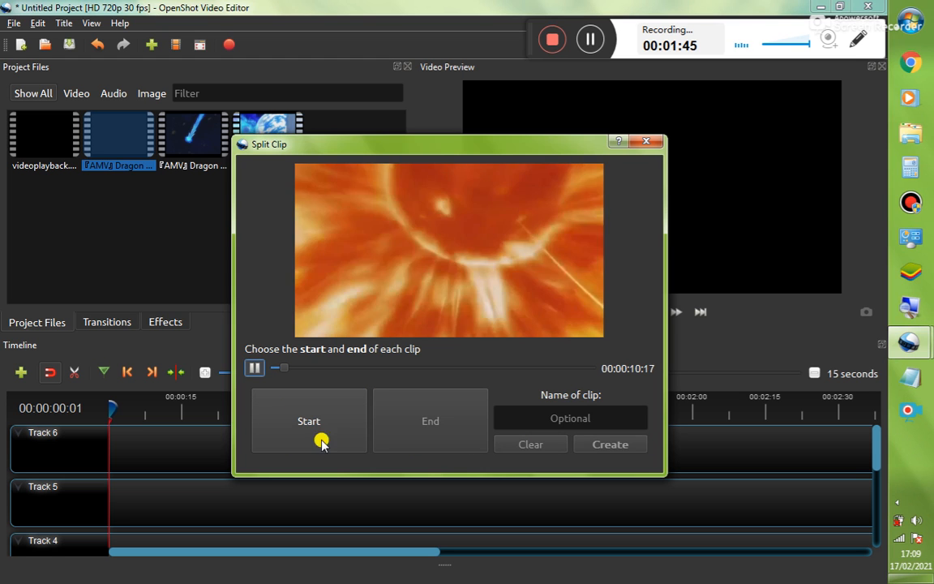
pyautogui.click(300, 420)
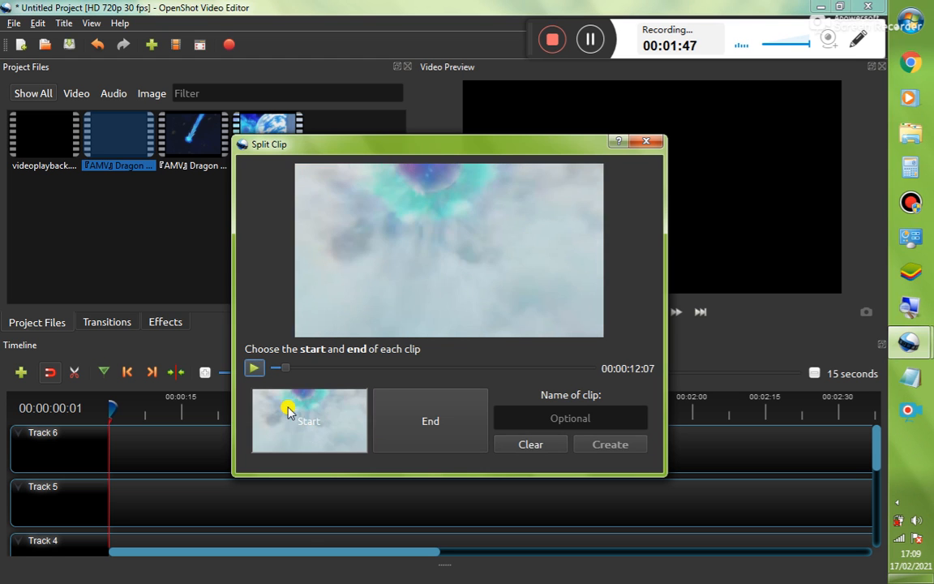
pyautogui.click(255, 369)
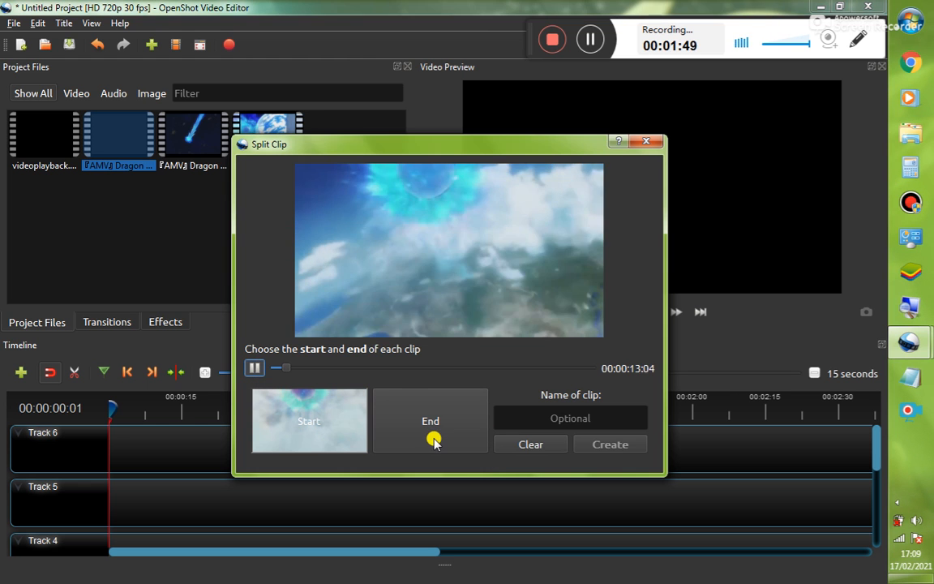
pyautogui.click(437, 437)
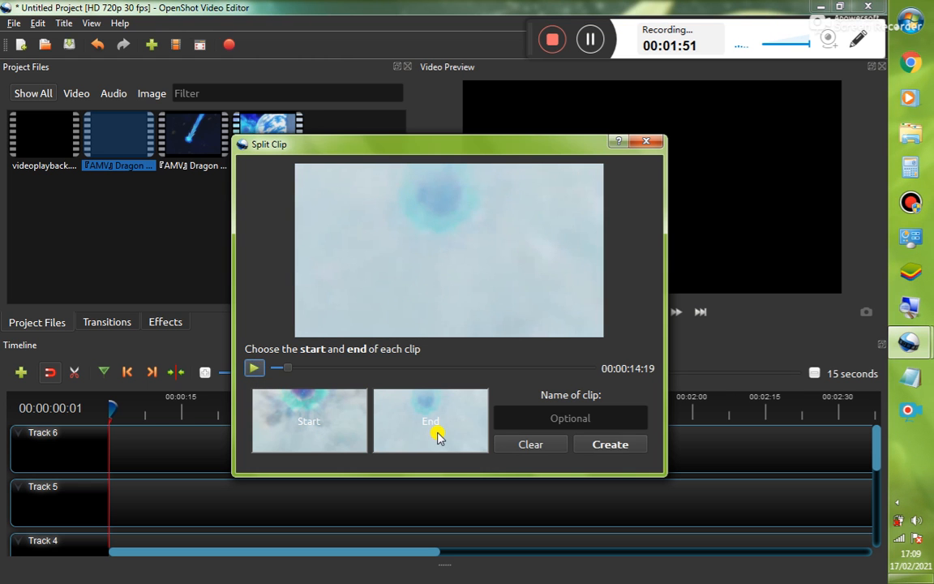
pyautogui.click(601, 448)
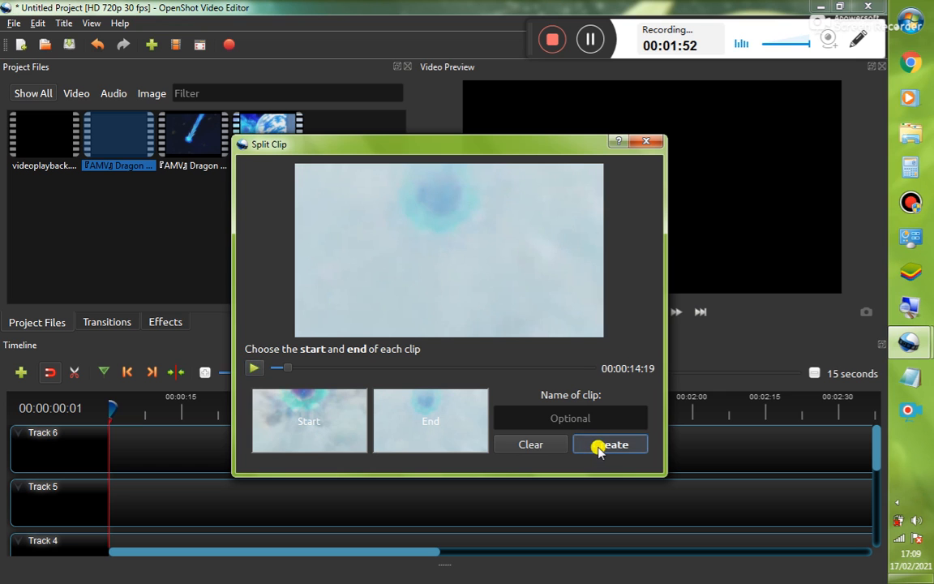
pyautogui.click(647, 143)
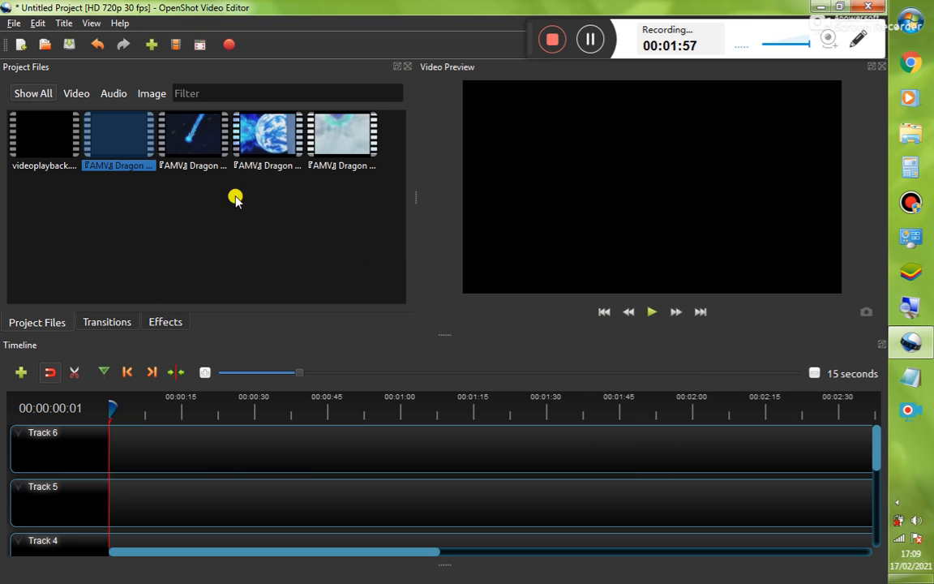
# Add the three new split clips to Track 6 and place them end to end near the start
pyautogui.click(191, 189)
pyautogui.moveTo(202, 133); pyautogui.dragTo(134, 434)
pyautogui.moveTo(239, 147); pyautogui.dragTo(178, 434)
pyautogui.moveTo(335, 154); pyautogui.dragTo(166, 451)
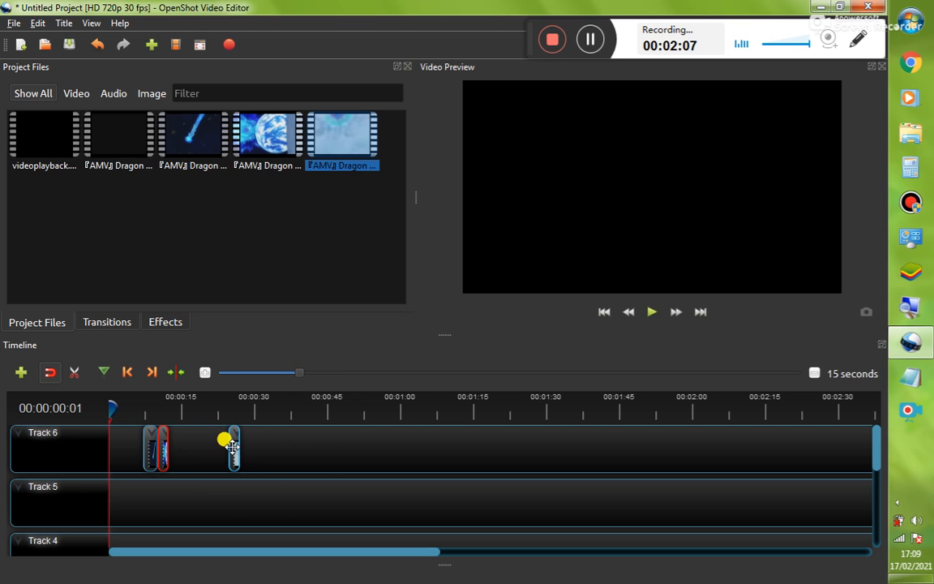
pyautogui.moveTo(235, 444); pyautogui.dragTo(178, 438)
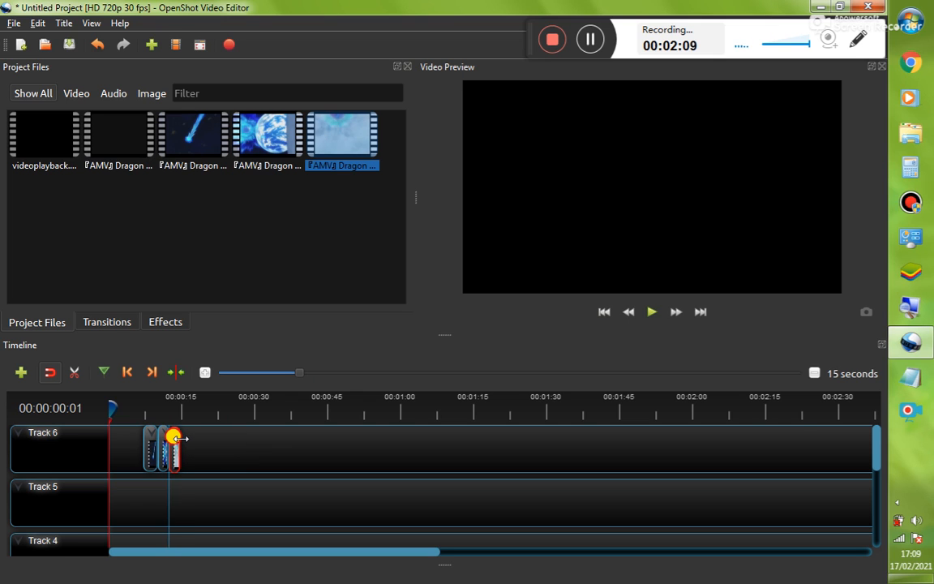
pyautogui.click(241, 453)
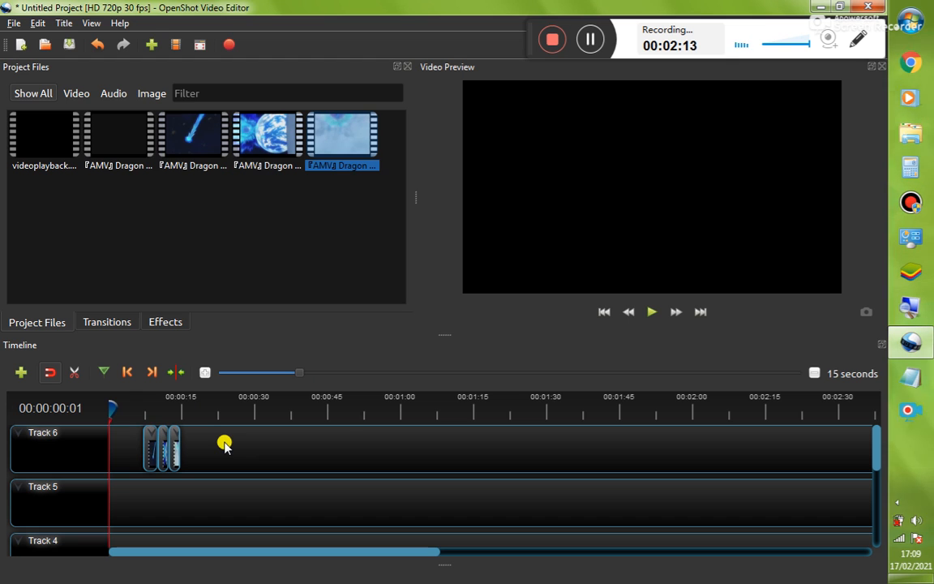
pyautogui.click(126, 143)
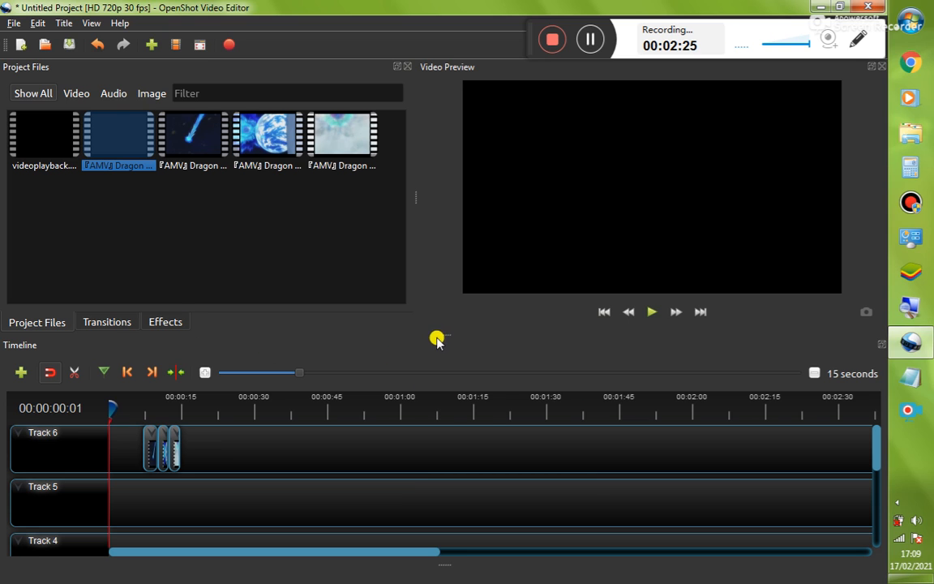
pyautogui.moveTo(408, 194); pyautogui.dragTo(444, 192)
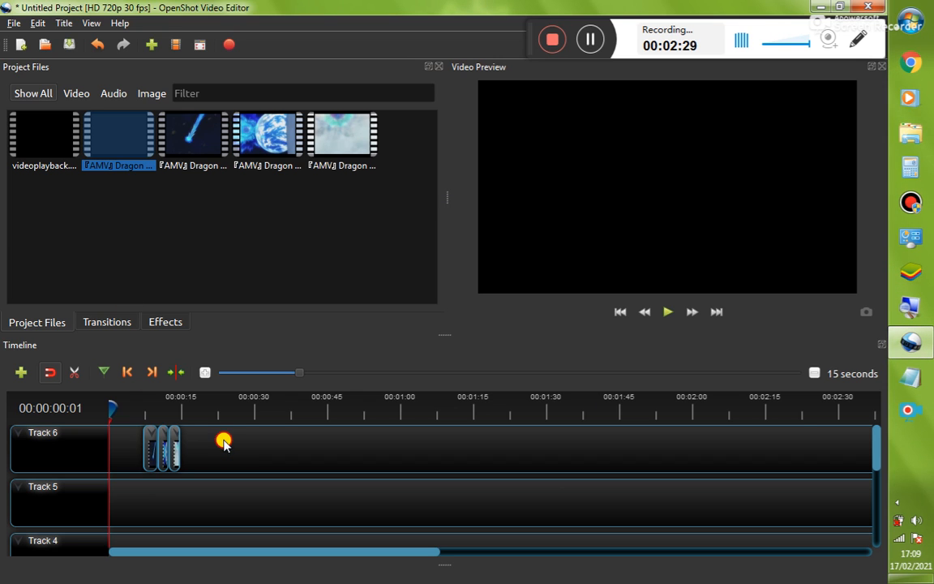
pyautogui.moveTo(223, 441); pyautogui.dragTo(142, 442)
pyautogui.click(318, 448)
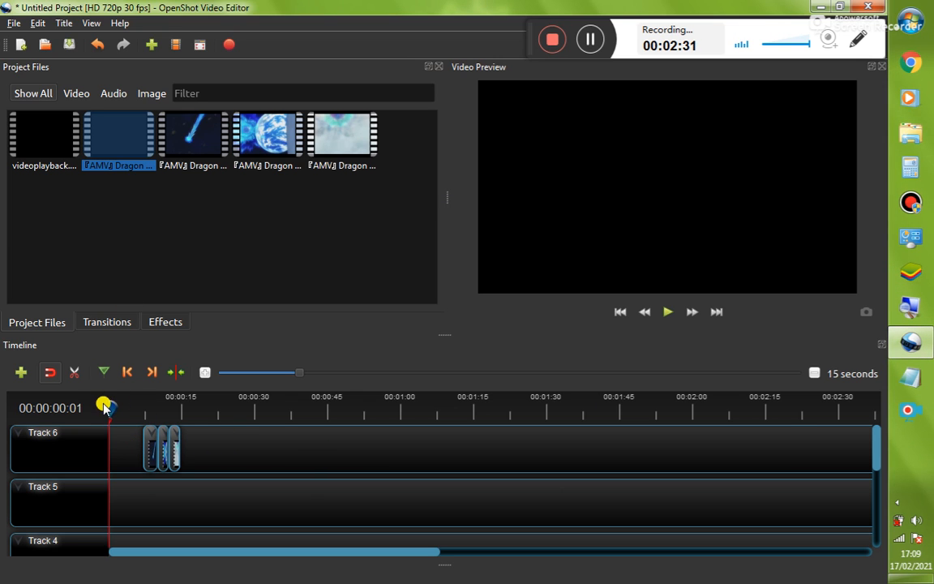
pyautogui.moveTo(111, 403); pyautogui.dragTo(85, 408)
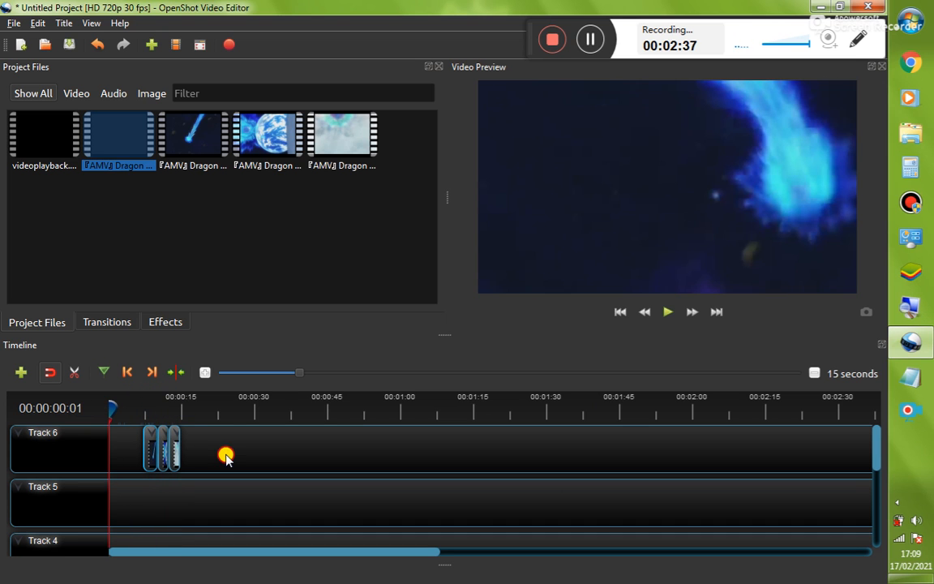
# Select the three clips on Track 6 and remove them from the timeline
pyautogui.moveTo(225, 452); pyautogui.dragTo(142, 459)
pyautogui.rightClick(148, 455)
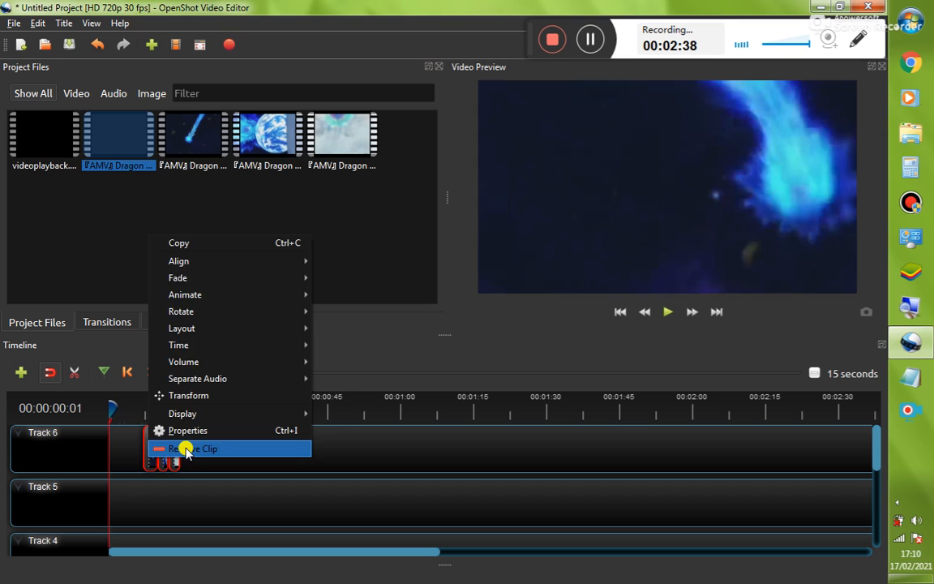
pyautogui.click(184, 444)
pyautogui.click(203, 197)
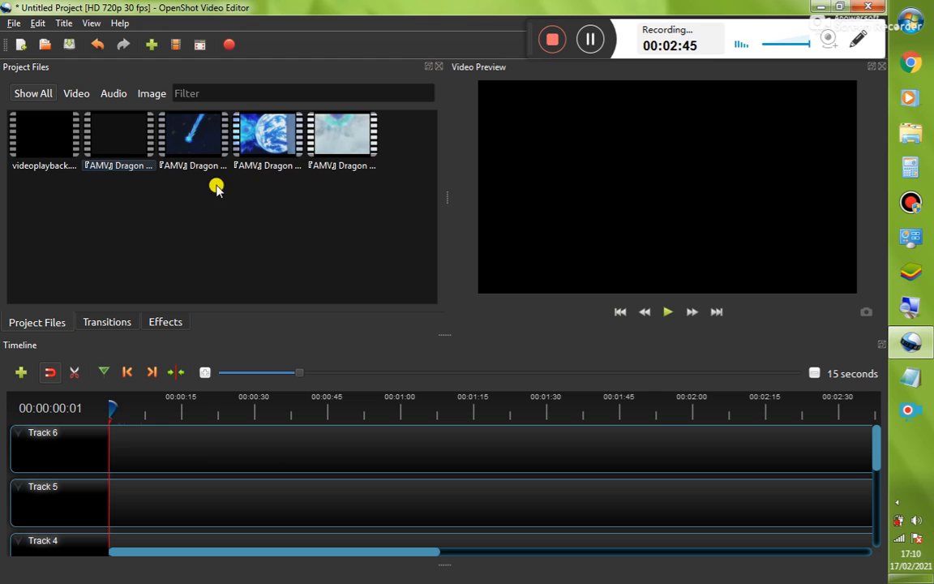
pyautogui.rightClick(119, 144)
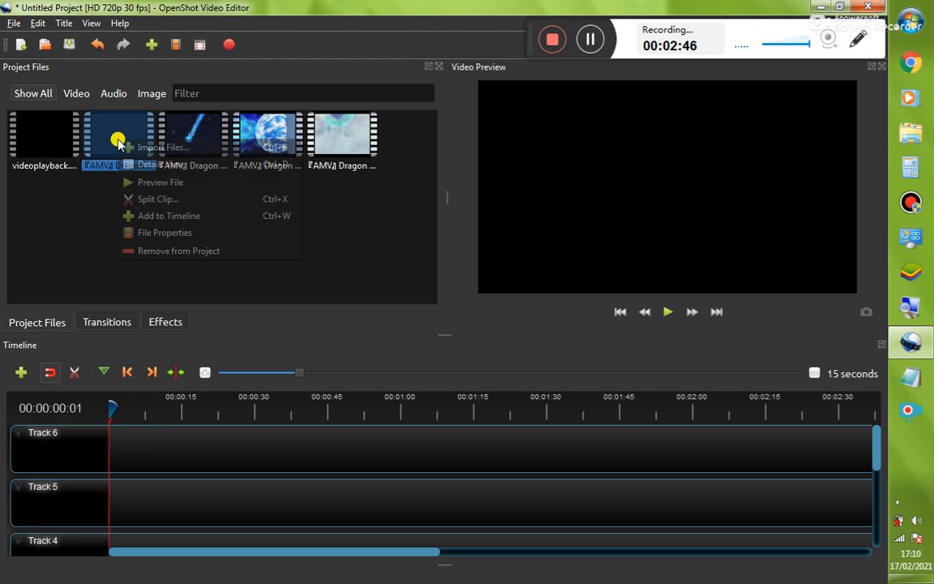
pyautogui.click(183, 201)
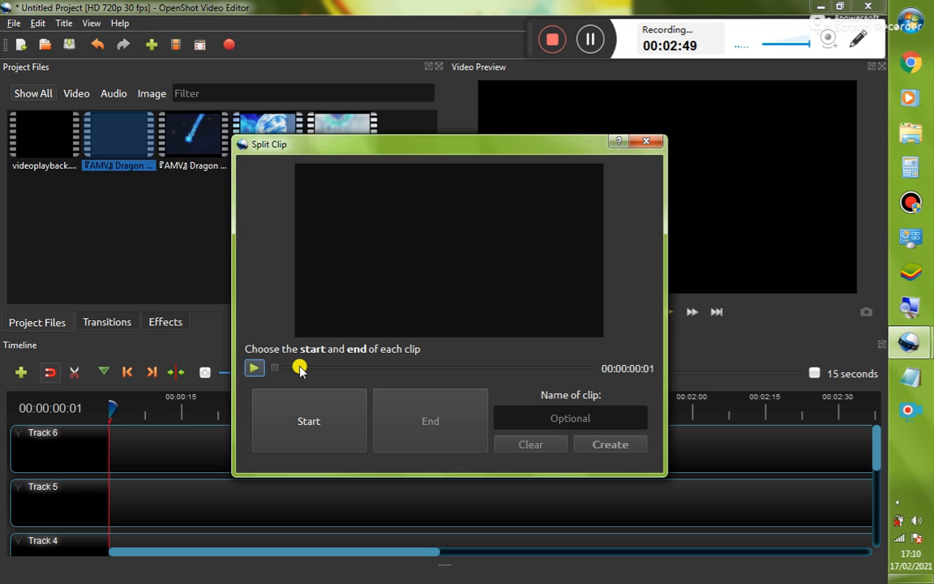
pyautogui.moveTo(278, 372); pyautogui.dragTo(429, 371)
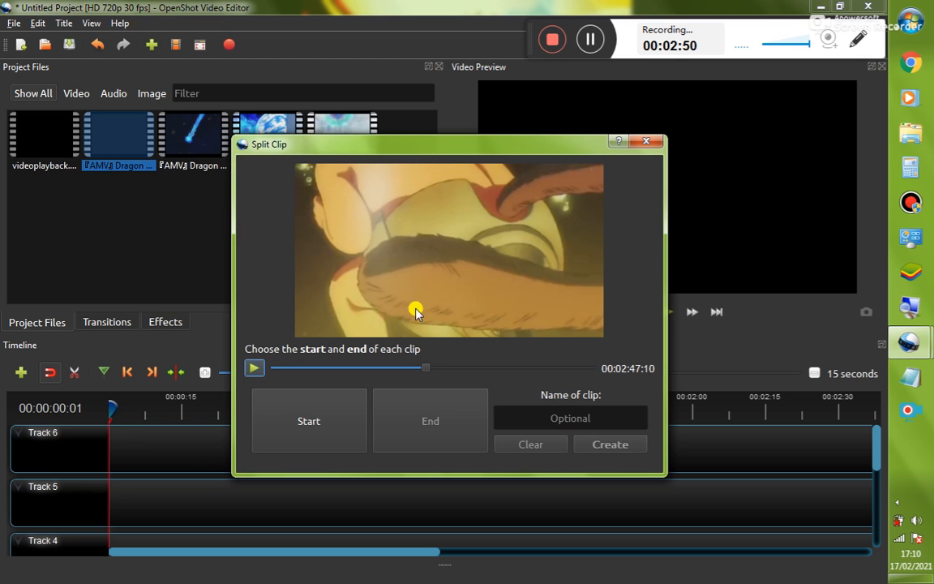
pyautogui.click(382, 375)
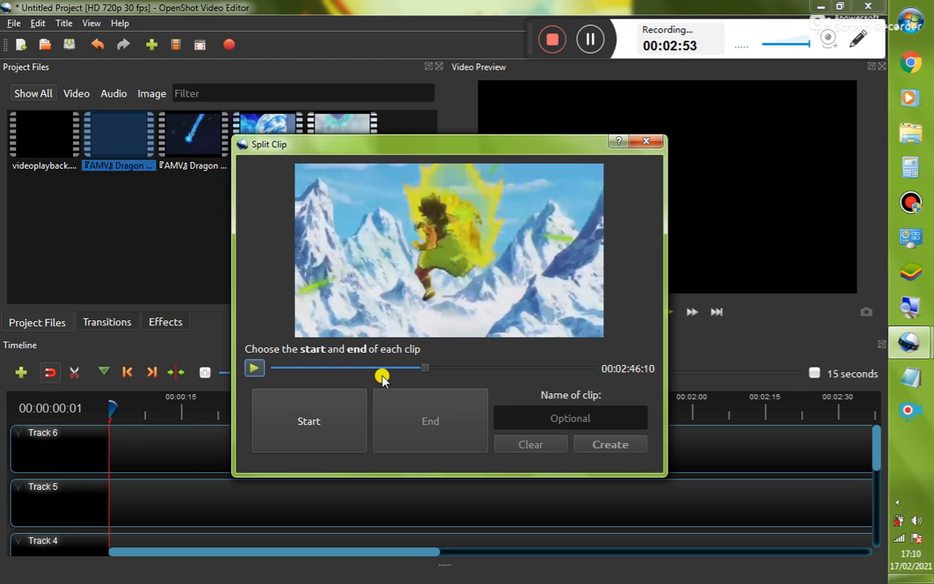
pyautogui.click(649, 144)
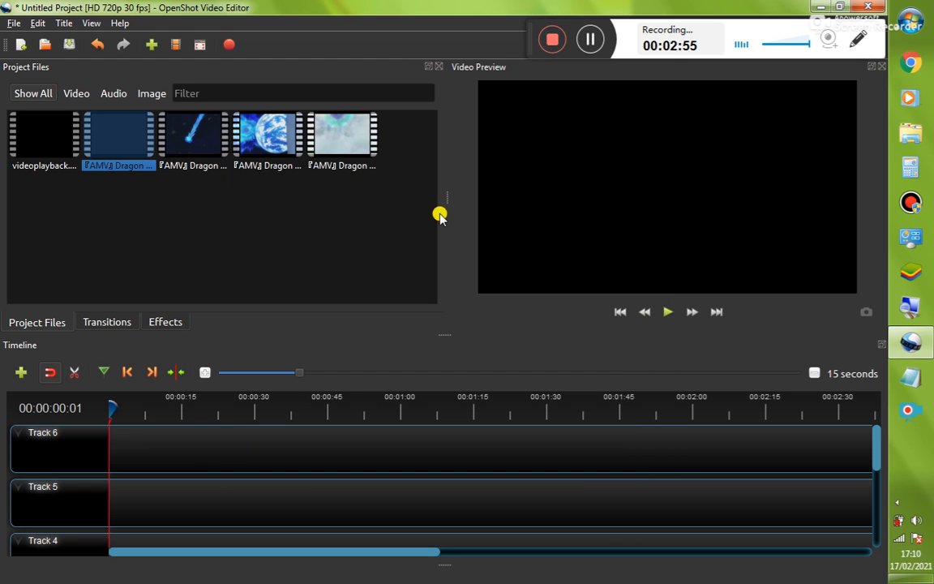
# Add videoplayback.mp4 to Track 6 and trim its end to about 00:01:42
pyautogui.click(241, 232)
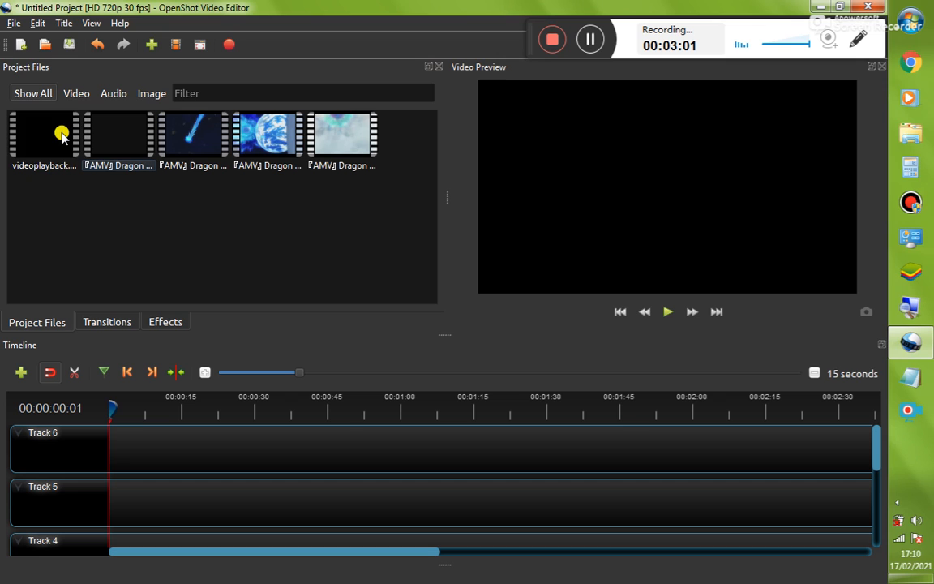
pyautogui.moveTo(59, 131); pyautogui.dragTo(65, 434)
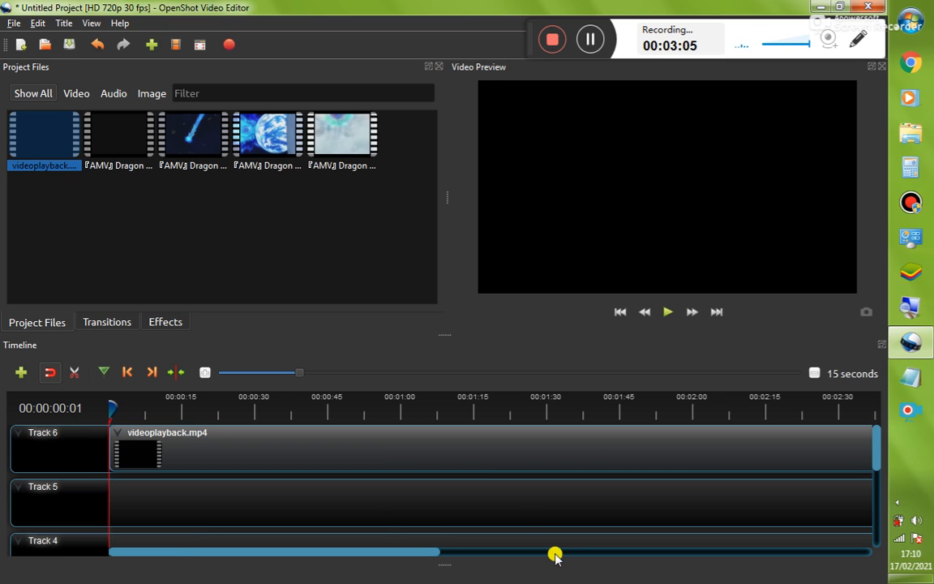
pyautogui.moveTo(405, 551); pyautogui.dragTo(615, 559)
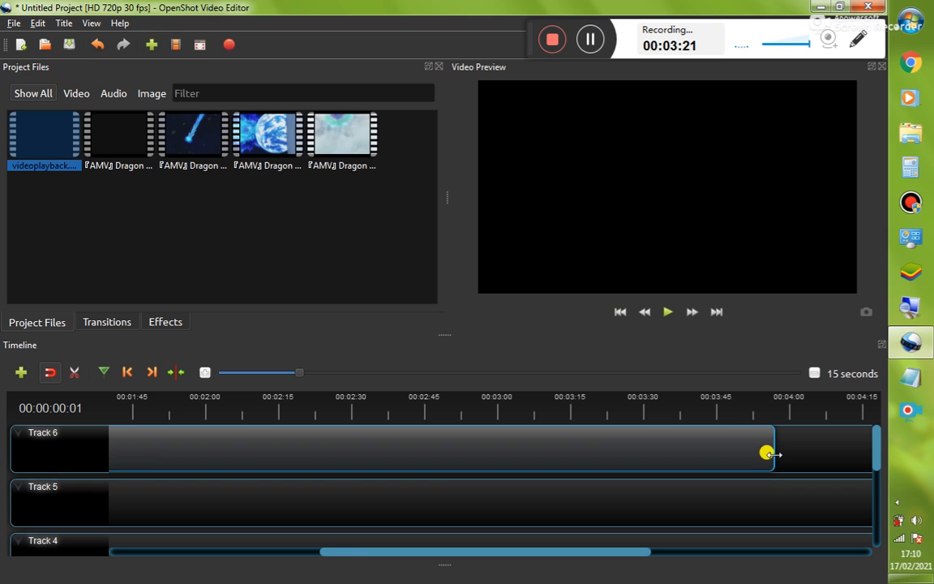
pyautogui.moveTo(768, 453); pyautogui.dragTo(116, 443)
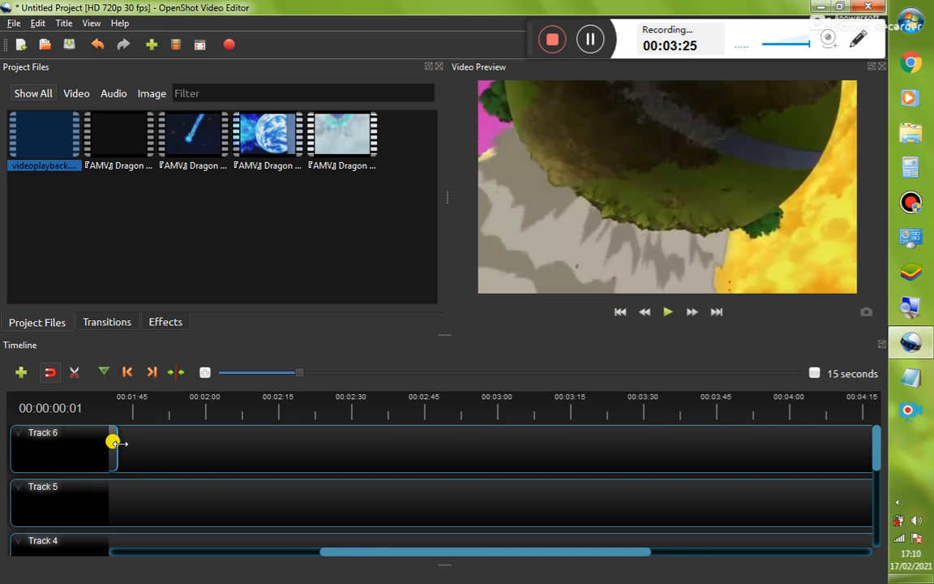
pyautogui.moveTo(594, 553); pyautogui.dragTo(381, 560)
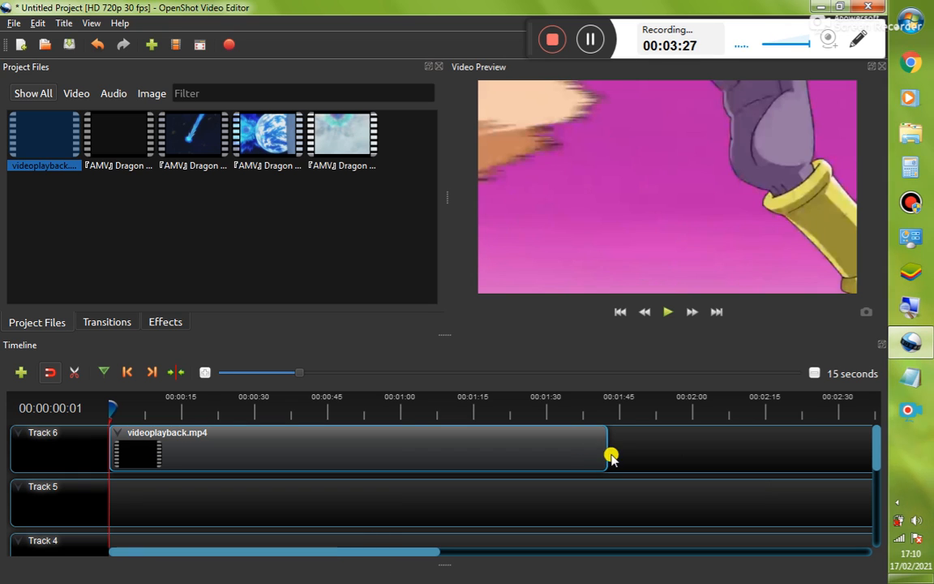
# Trim videoplayback.mp4's end on Track 6 to about 00:00:41 and scrub the playhead through it
pyautogui.moveTo(608, 452); pyautogui.dragTo(311, 452)
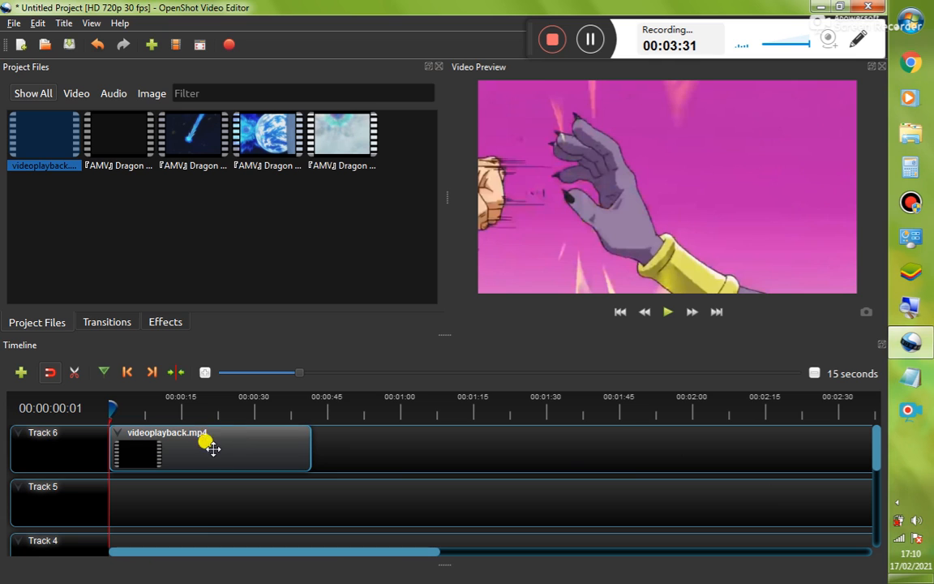
pyautogui.moveTo(112, 405); pyautogui.dragTo(210, 407)
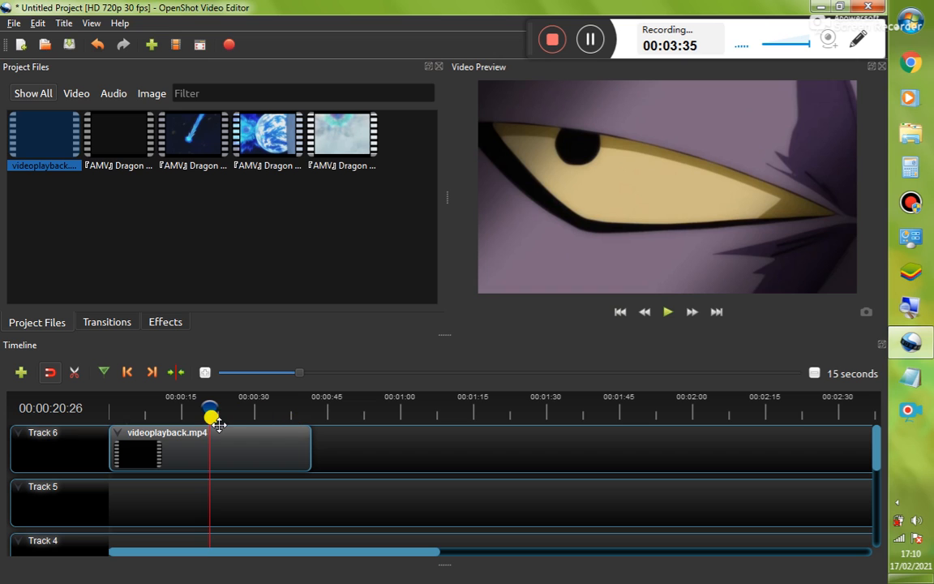
pyautogui.moveTo(202, 406); pyautogui.dragTo(116, 403)
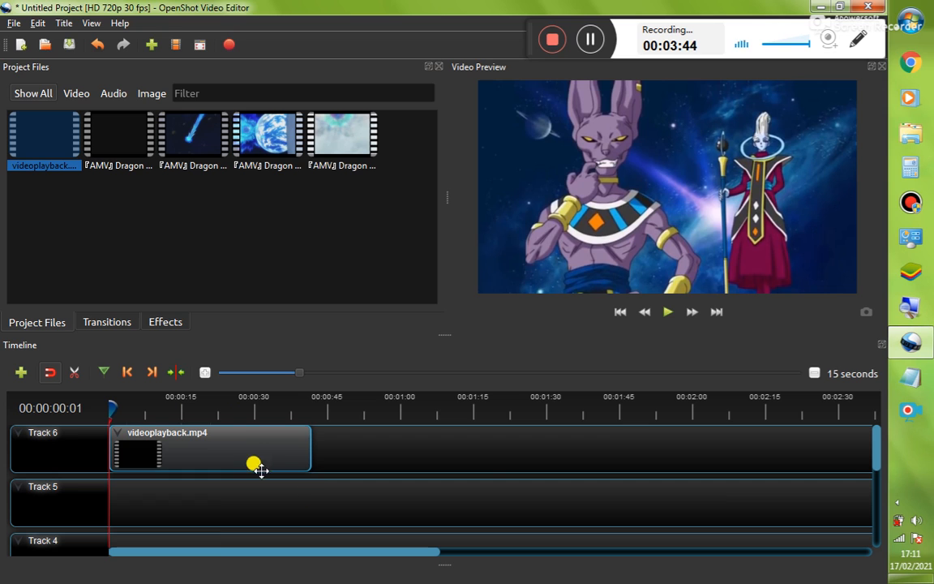
# Remove the videoplayback.mp4 clip from Track 6
pyautogui.rightClick(185, 451)
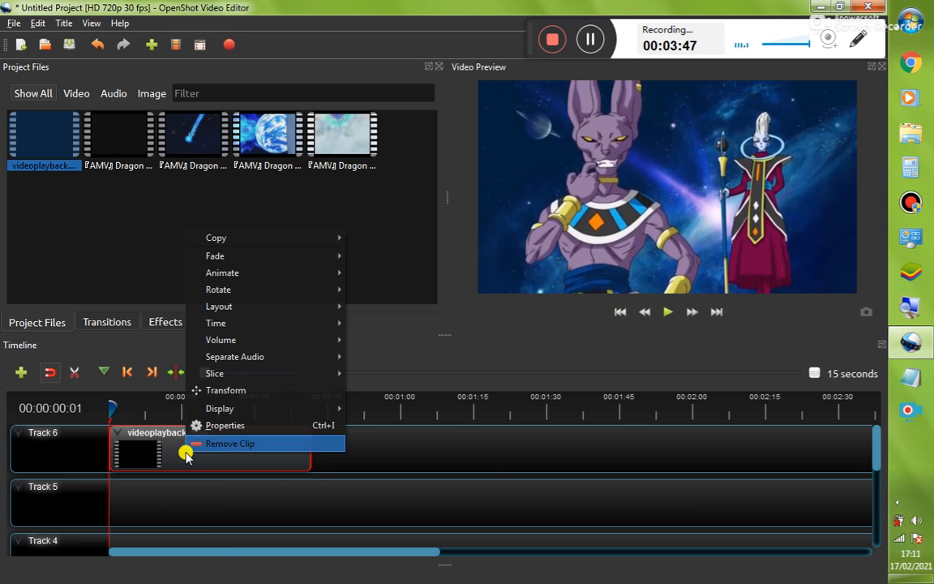
pyautogui.click(257, 446)
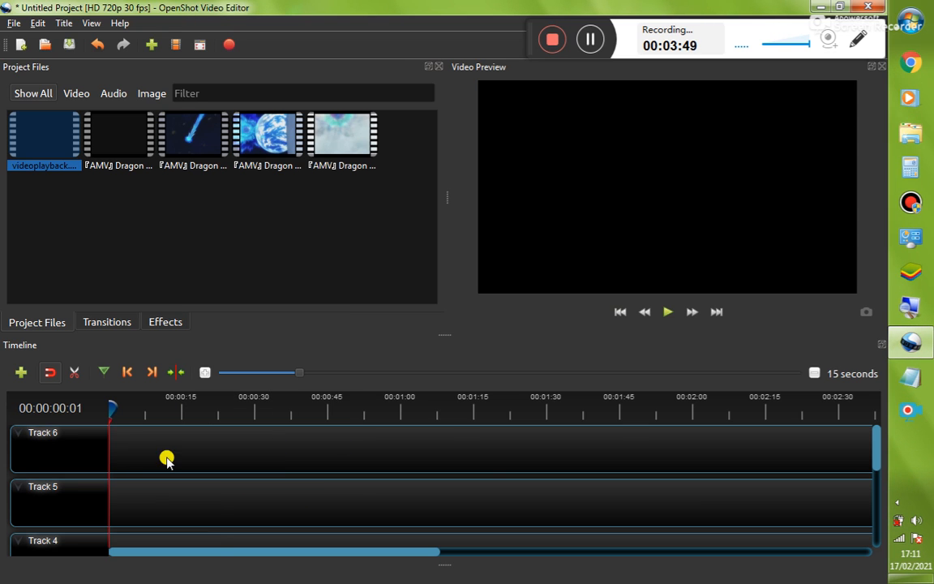
pyautogui.click(118, 187)
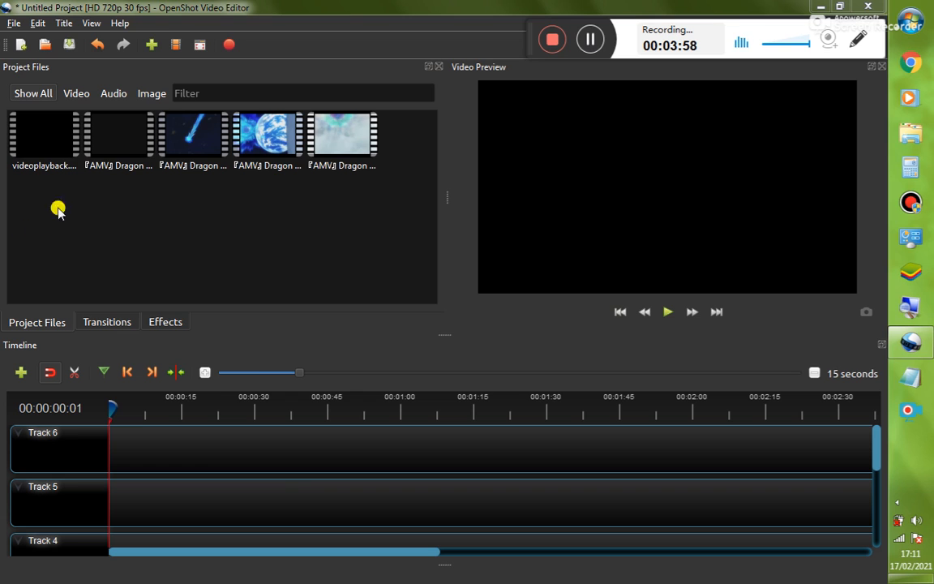
pyautogui.click(155, 232)
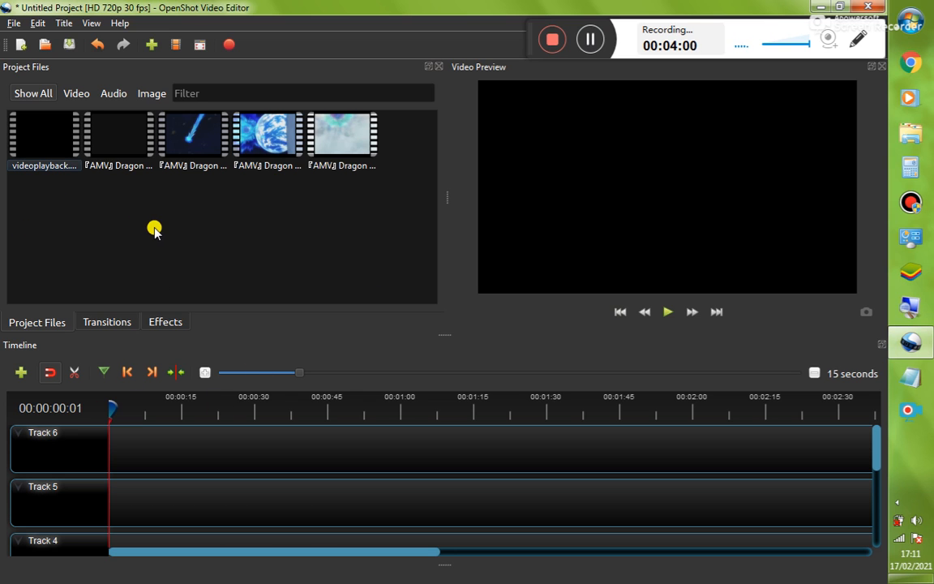
# Add the Dragon Ball Super Broly theme song video to Track 6 and slice it at about 00:00:45, keeping the left side
pyautogui.moveTo(129, 135); pyautogui.dragTo(91, 442)
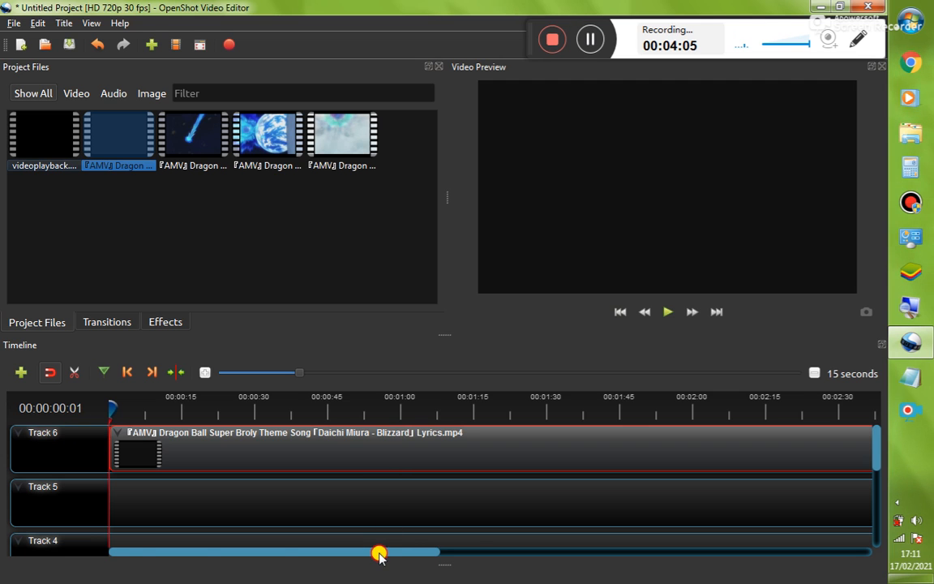
pyautogui.moveTo(380, 552)
pyautogui.mouseDown()
pyautogui.moveTo(820, 552)
pyautogui.moveTo(376, 551)
pyautogui.mouseUp()
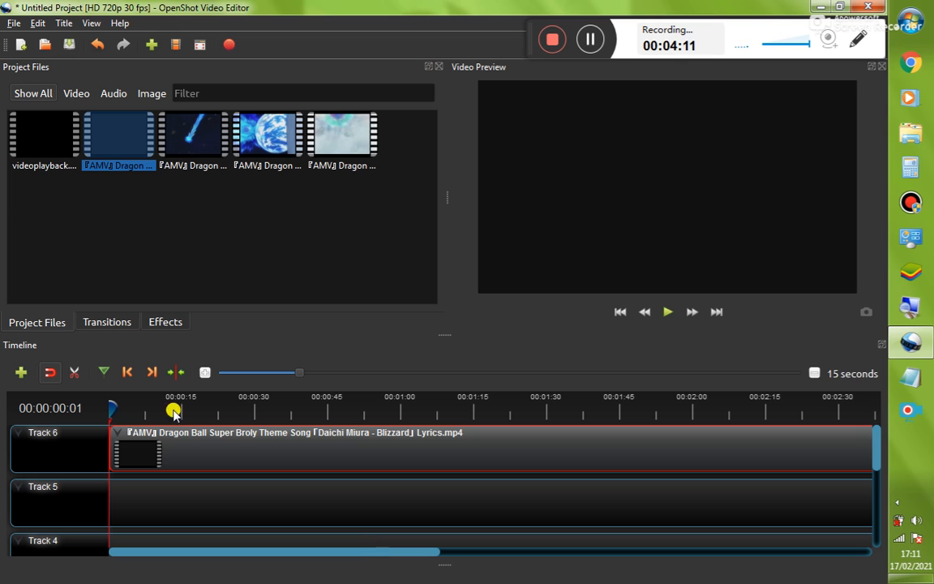
pyautogui.click(132, 405)
pyautogui.click(327, 407)
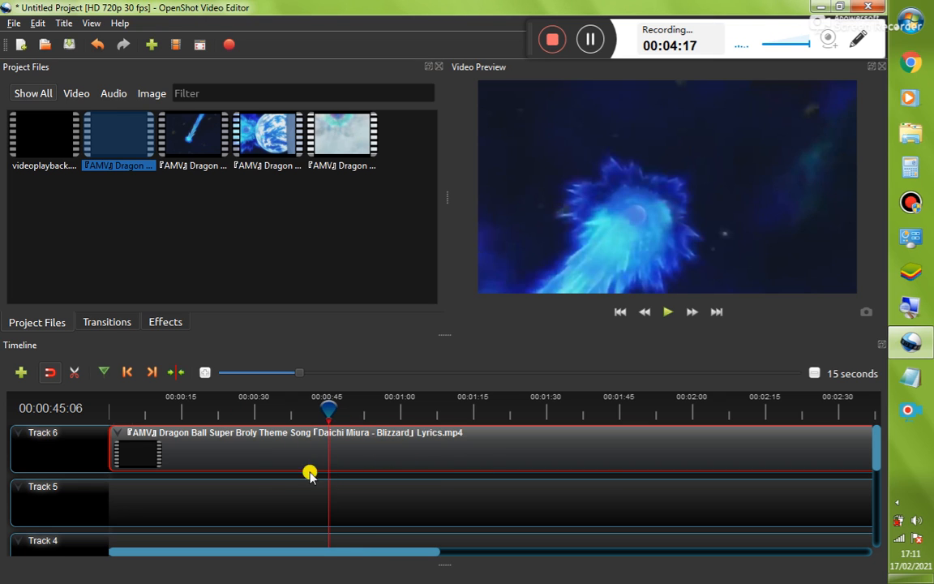
pyautogui.rightClick(328, 408)
pyautogui.moveTo(342, 416)
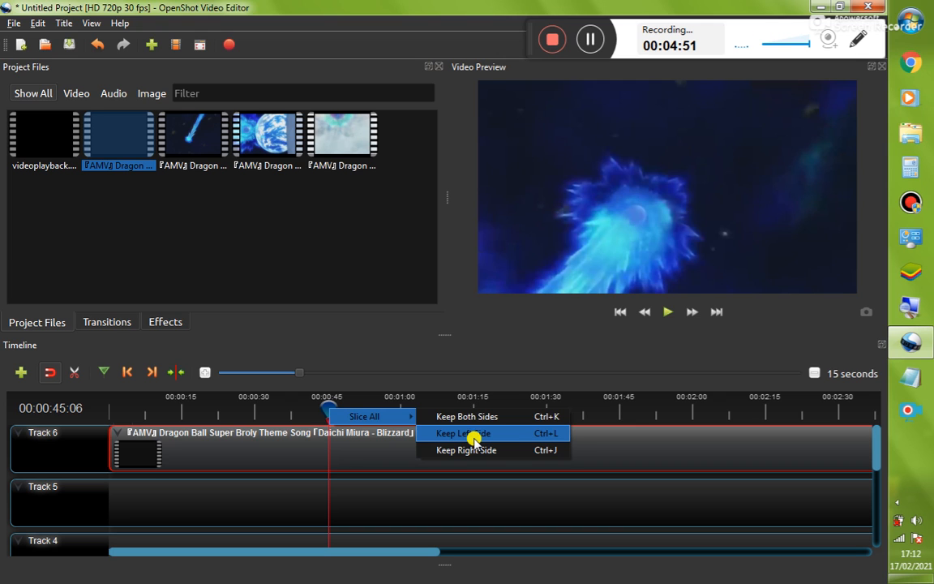
pyautogui.click(473, 439)
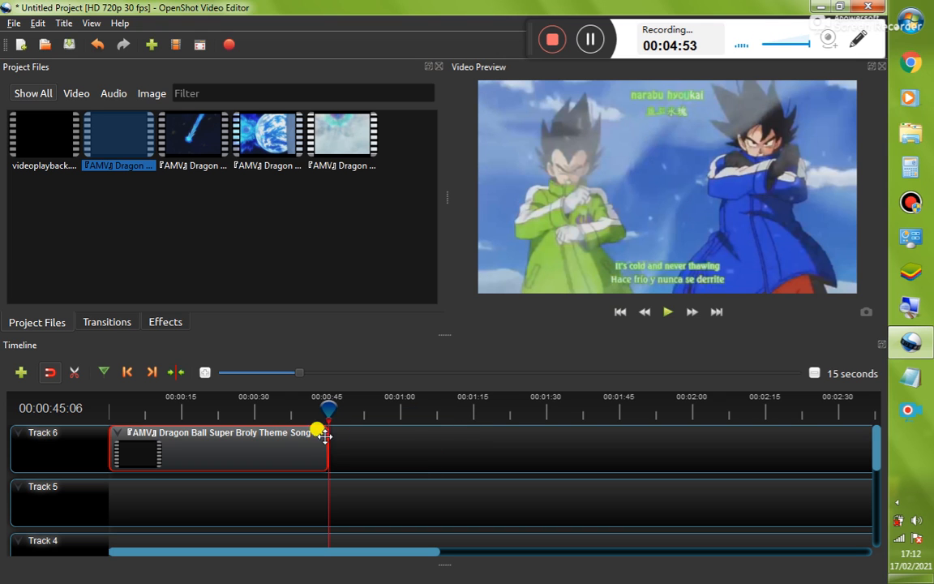
# Move the sliced clip to start at about 00:00:30 and place the playhead there
pyautogui.moveTo(321, 407); pyautogui.dragTo(99, 411)
pyautogui.moveTo(146, 431); pyautogui.dragTo(306, 440)
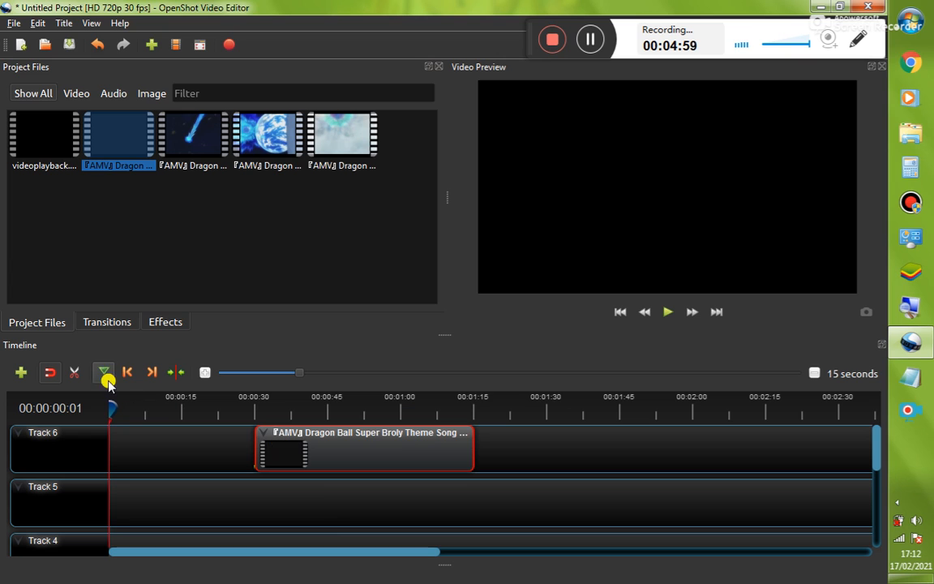
pyautogui.moveTo(109, 411); pyautogui.dragTo(254, 399)
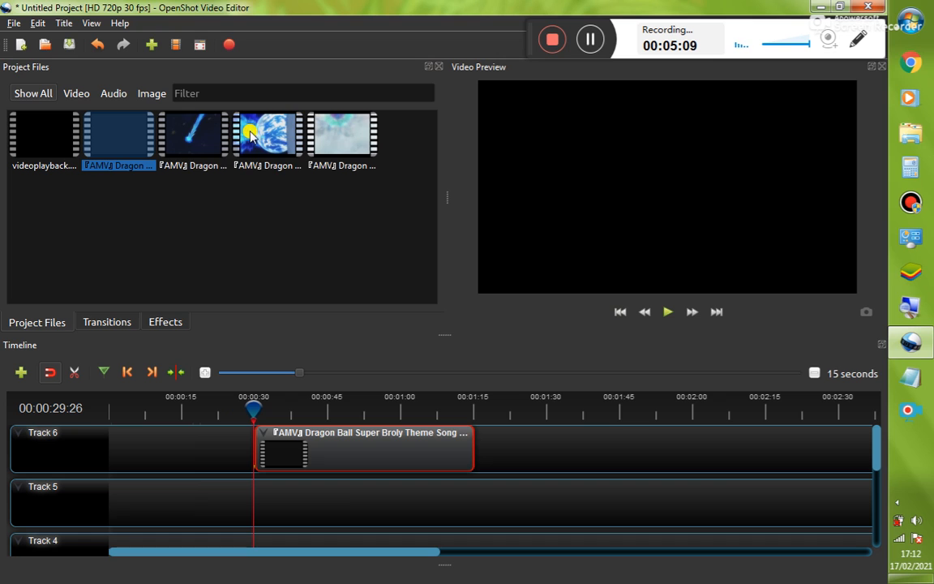
# Remove the sliced theme song clip from Track 6
pyautogui.rightClick(110, 142)
pyautogui.click(84, 270)
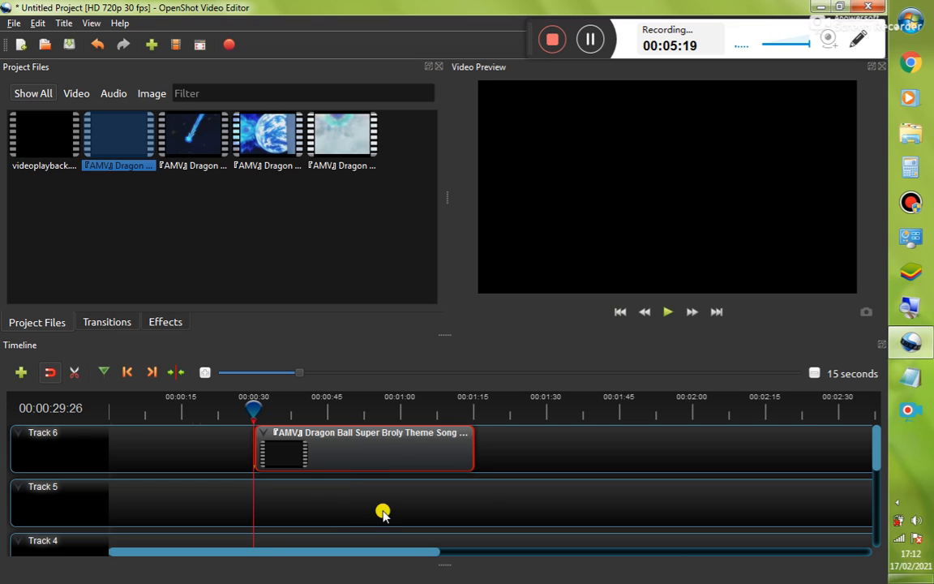
pyautogui.rightClick(321, 447)
pyautogui.click(383, 442)
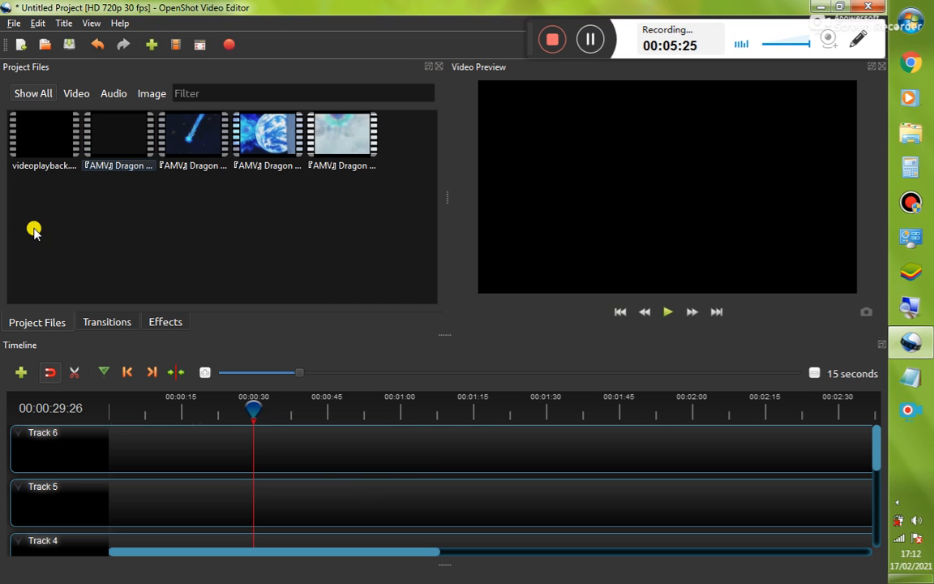
# Add videoplayback.mp4 to Track 6 and the Broly theme song video to Track 5, both at the start
pyautogui.moveTo(28, 139); pyautogui.dragTo(81, 456)
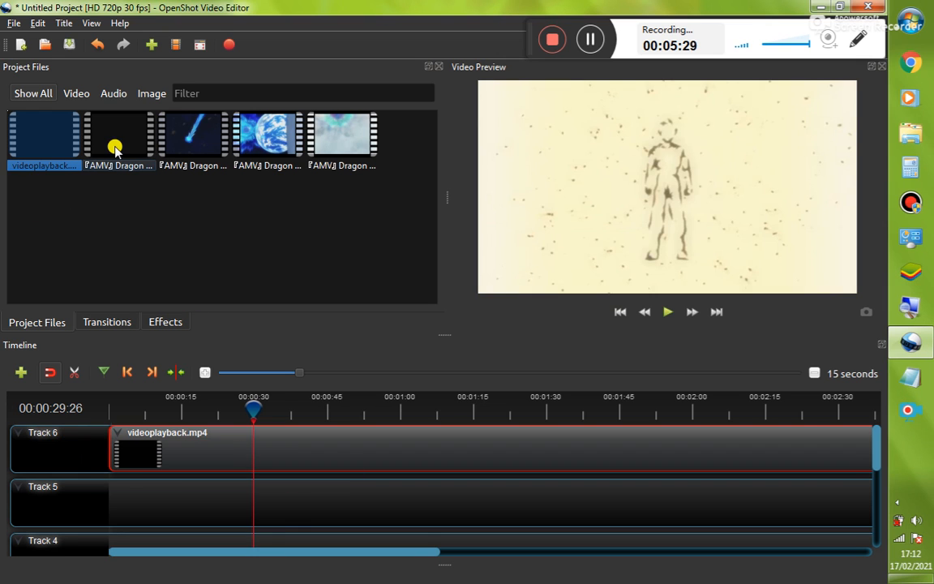
pyautogui.moveTo(120, 146); pyautogui.dragTo(105, 504)
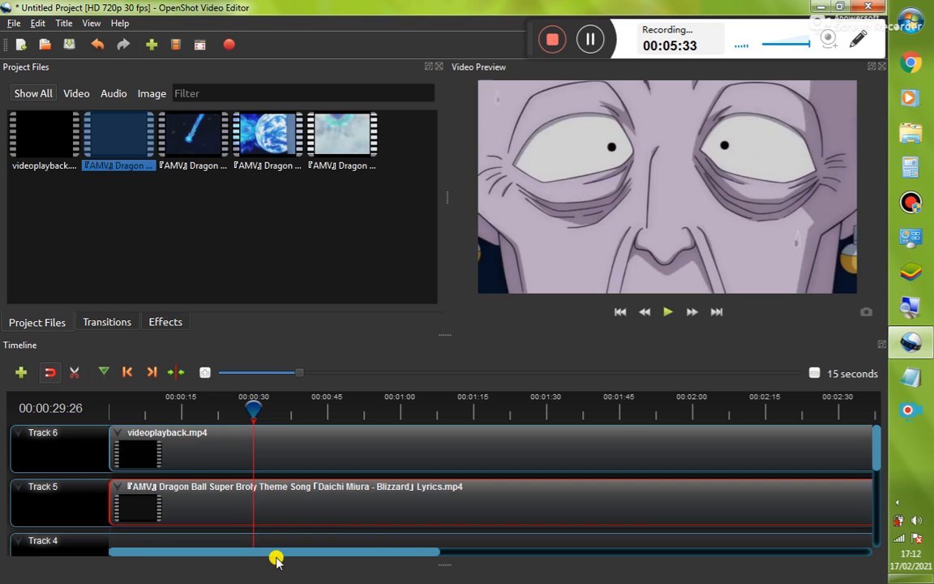
# Trim the theme song clip's end on Track 5 to about 00:03:28
pyautogui.moveTo(283, 555); pyautogui.dragTo(746, 559)
pyautogui.moveTo(690, 556); pyautogui.dragTo(746, 555)
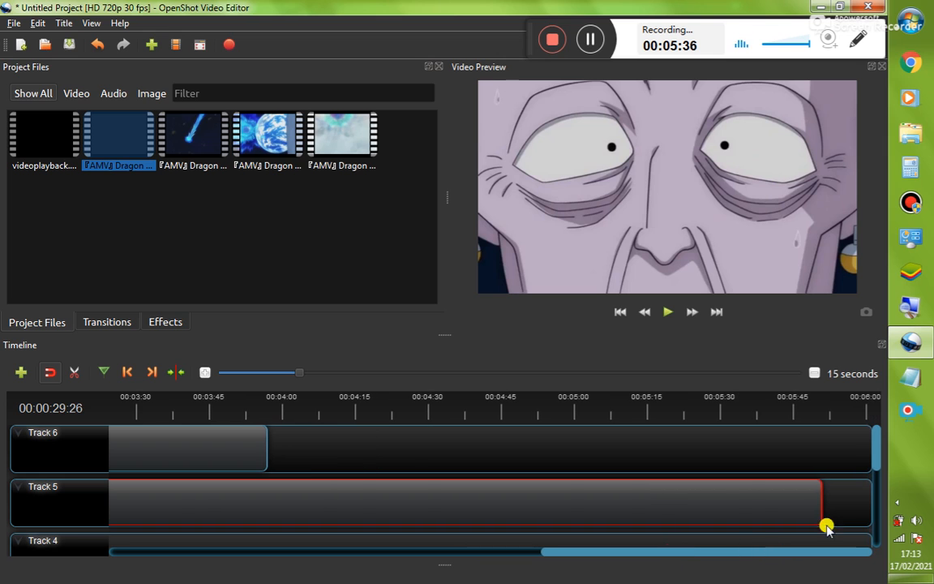
pyautogui.moveTo(813, 506); pyautogui.dragTo(127, 503)
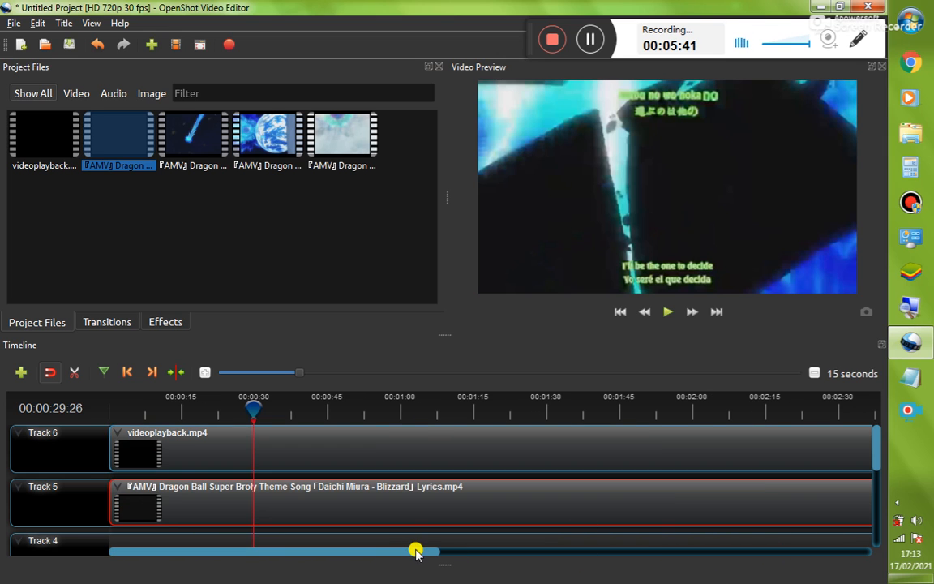
# Trim videoplayback.mp4's end on Track 6 to about 00:01:59
pyautogui.moveTo(416, 552); pyautogui.dragTo(689, 552)
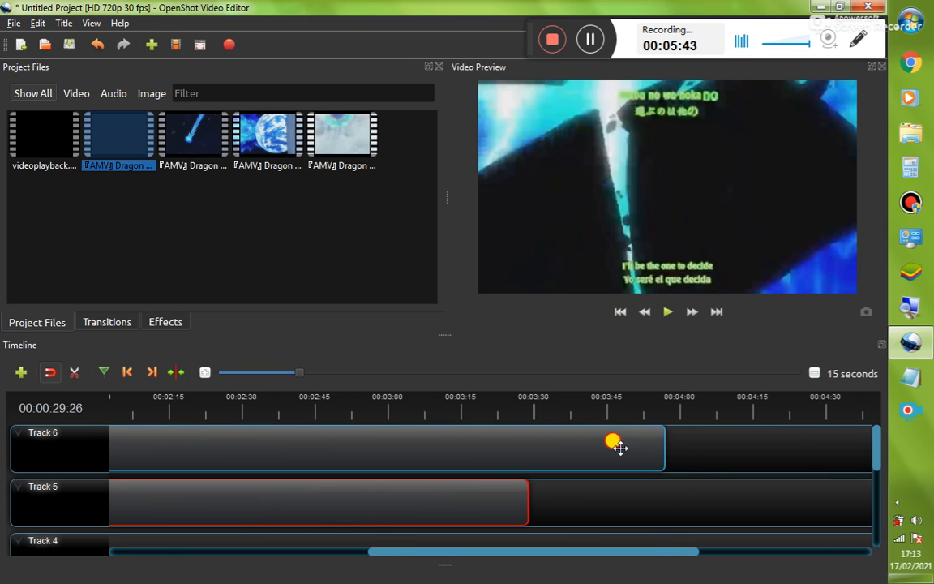
pyautogui.moveTo(621, 448); pyautogui.dragTo(92, 457)
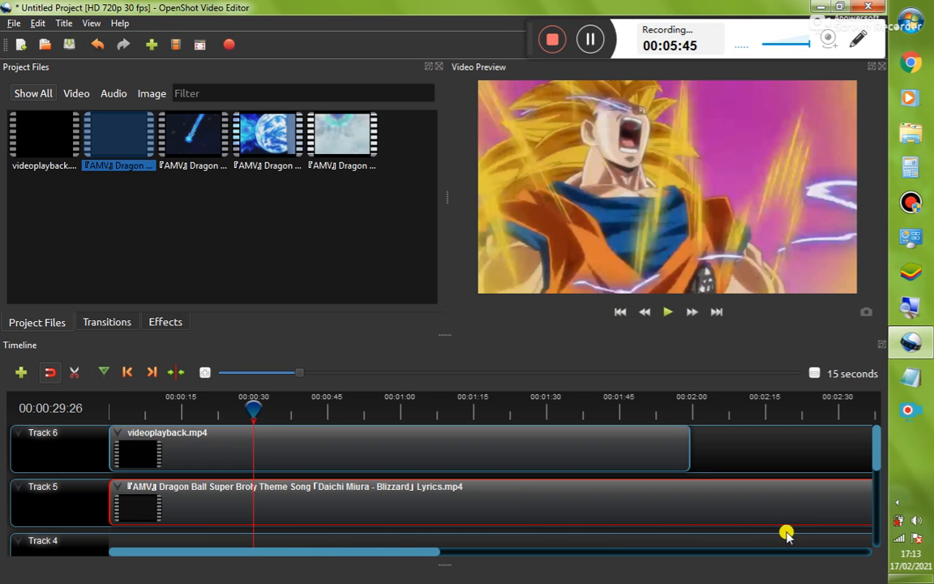
# Trim the theme song clip's end on Track 5 to about 00:02:00
pyautogui.moveTo(391, 555); pyautogui.dragTo(651, 553)
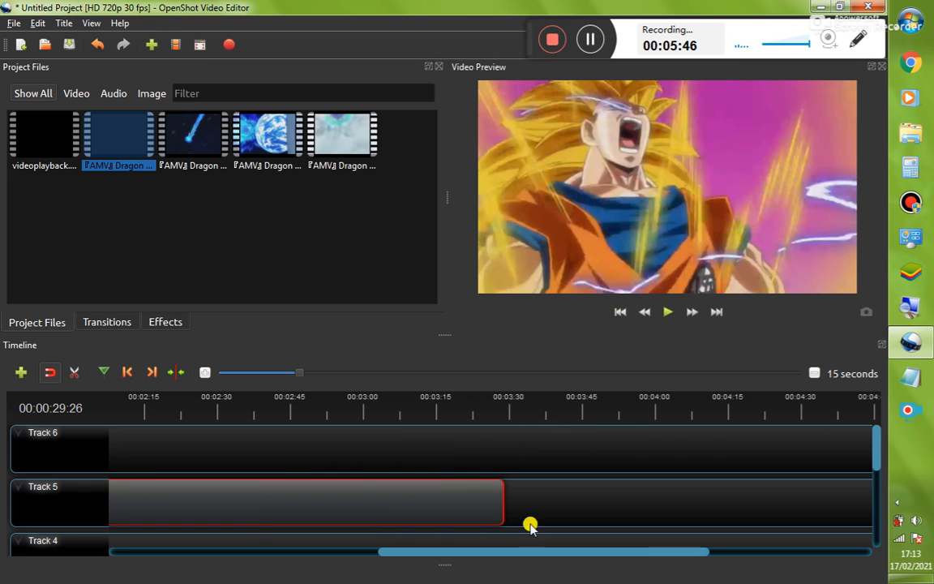
pyautogui.moveTo(501, 506); pyautogui.dragTo(86, 462)
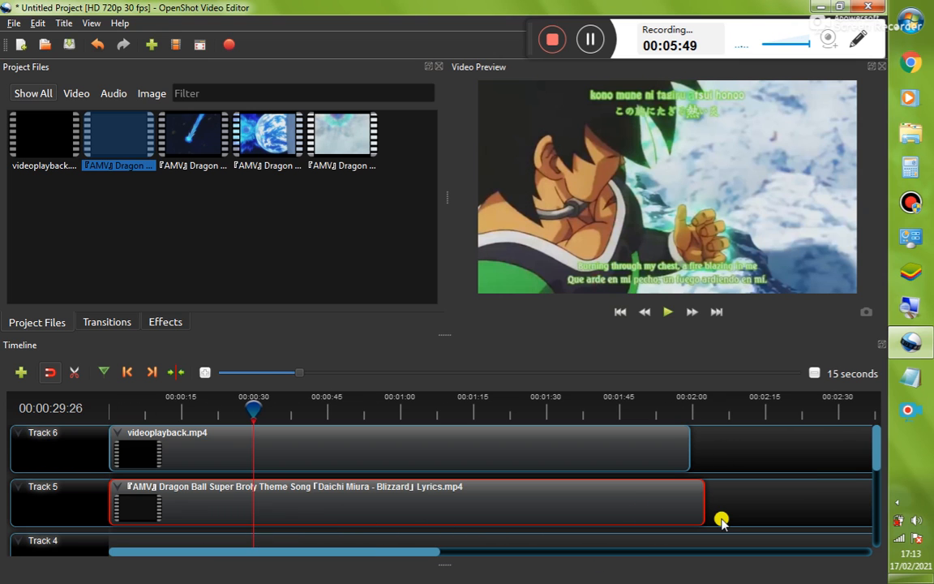
pyautogui.moveTo(699, 513)
pyautogui.mouseDown()
pyautogui.moveTo(646, 504)
pyautogui.moveTo(694, 511)
pyautogui.mouseUp()
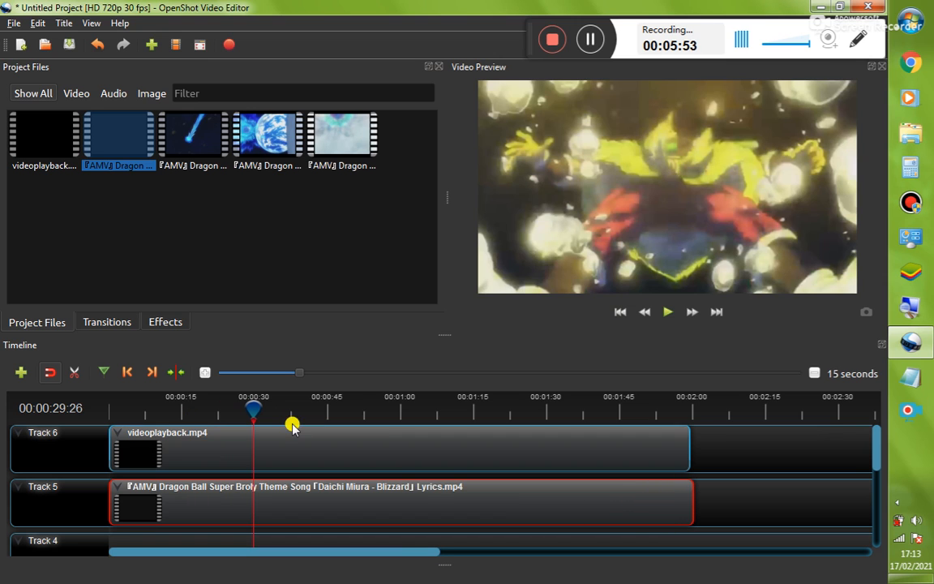
# Slice both tracks at about 00:00:31, keeping the right sides
pyautogui.click(255, 412)
pyautogui.moveTo(255, 412); pyautogui.dragTo(261, 408)
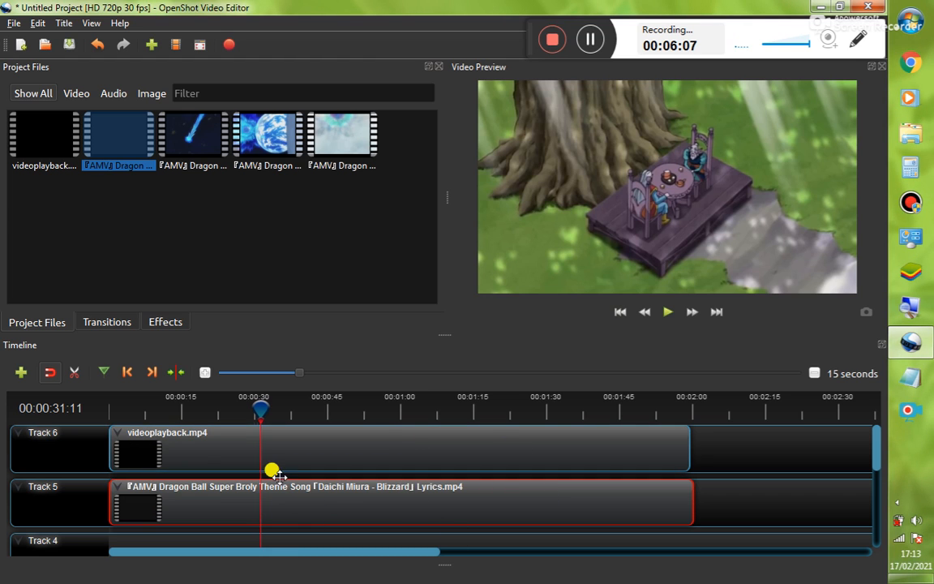
pyautogui.rightClick(259, 408)
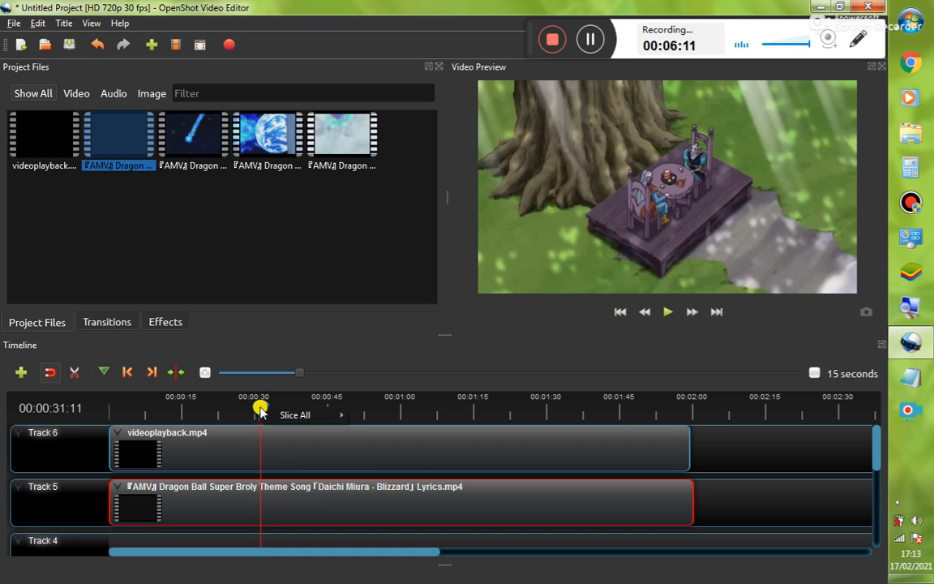
pyautogui.moveTo(271, 414)
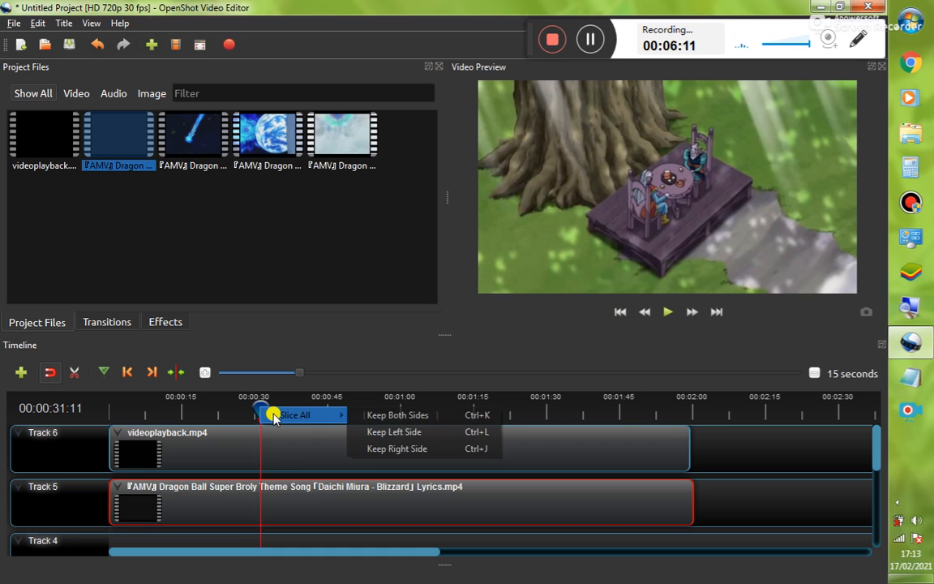
pyautogui.click(393, 450)
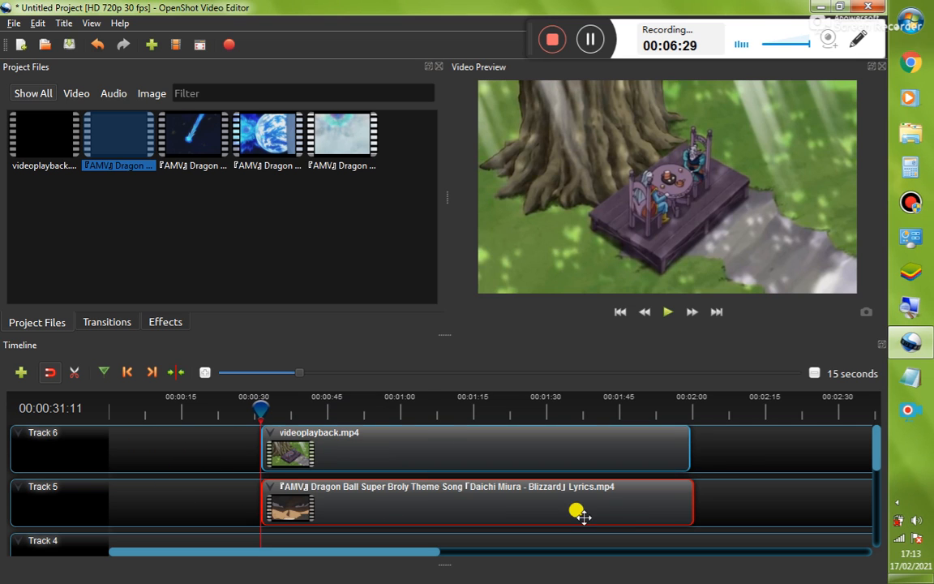
# Select both sliced clips and remove them from the timeline
pyautogui.moveTo(742, 449); pyautogui.dragTo(750, 482)
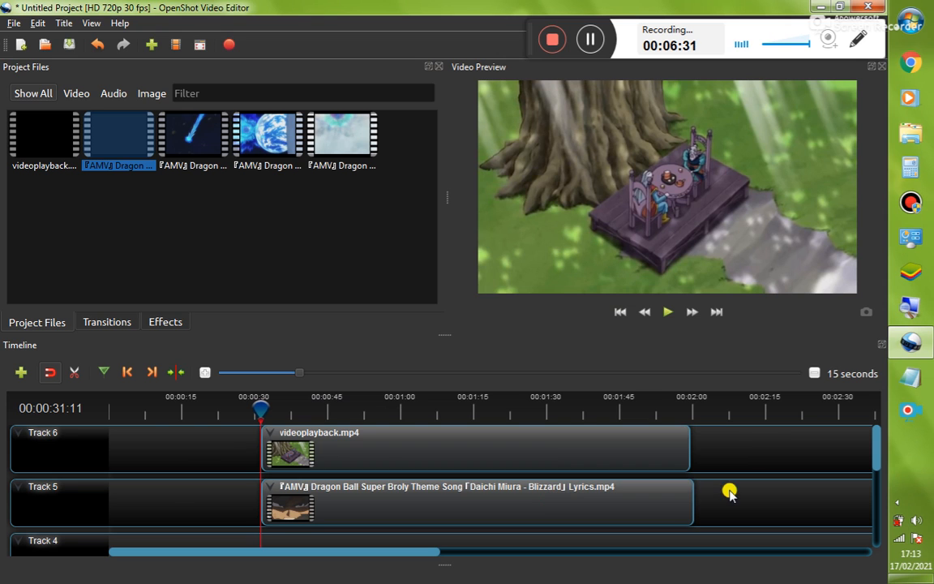
pyautogui.moveTo(732, 438); pyautogui.dragTo(555, 504)
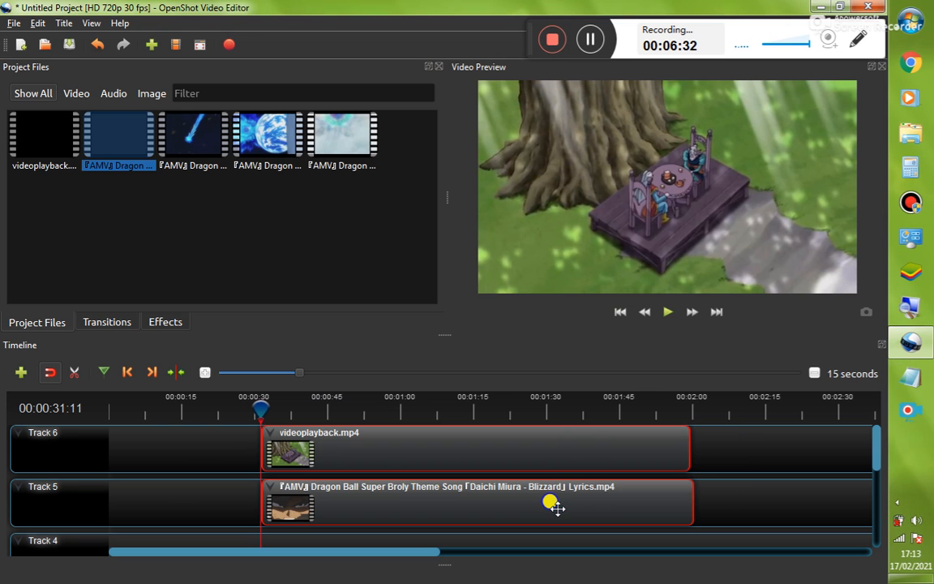
pyautogui.rightClick(557, 507)
pyautogui.click(593, 501)
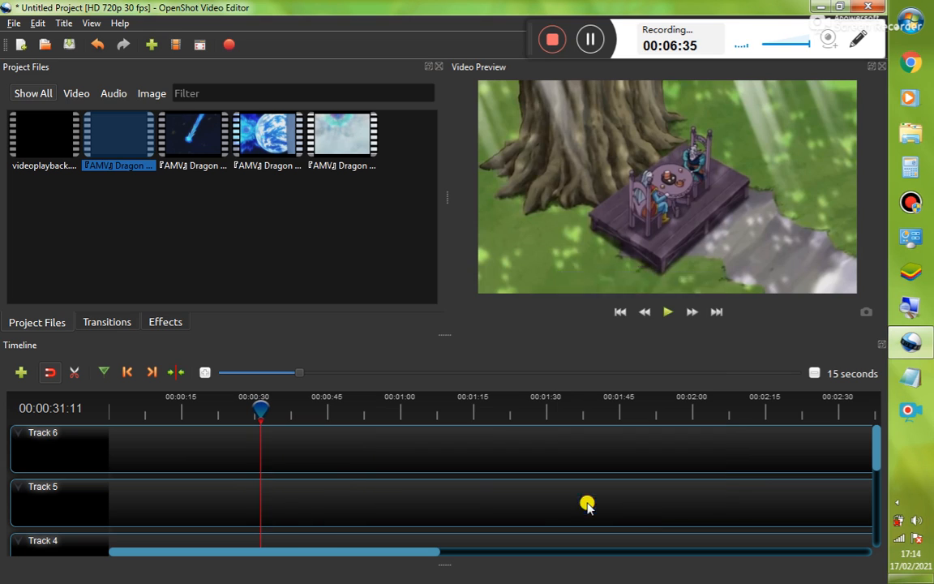
# Return the playhead to the start and add videoplayback.mp4 to Track 6 at the beginning
pyautogui.moveTo(259, 406); pyautogui.dragTo(106, 406)
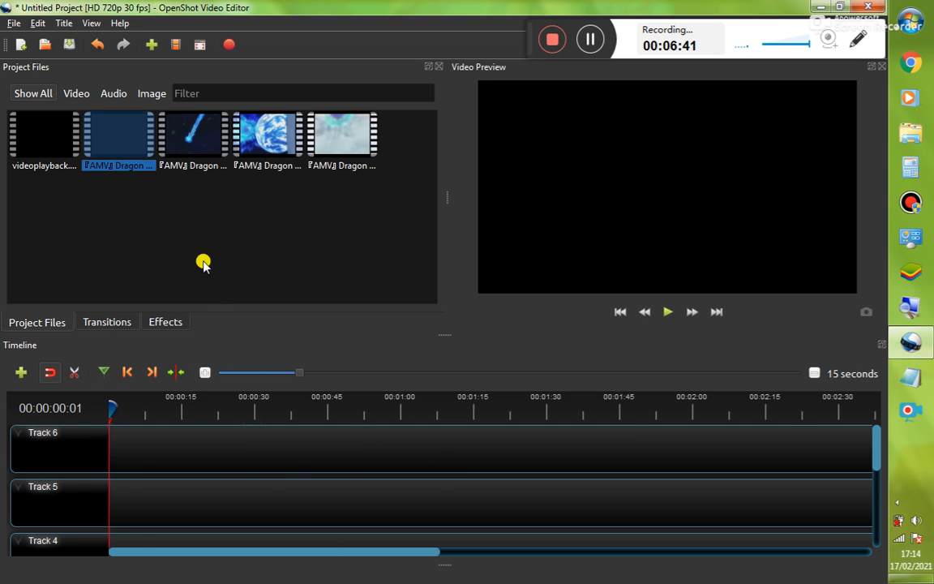
pyautogui.click(186, 288)
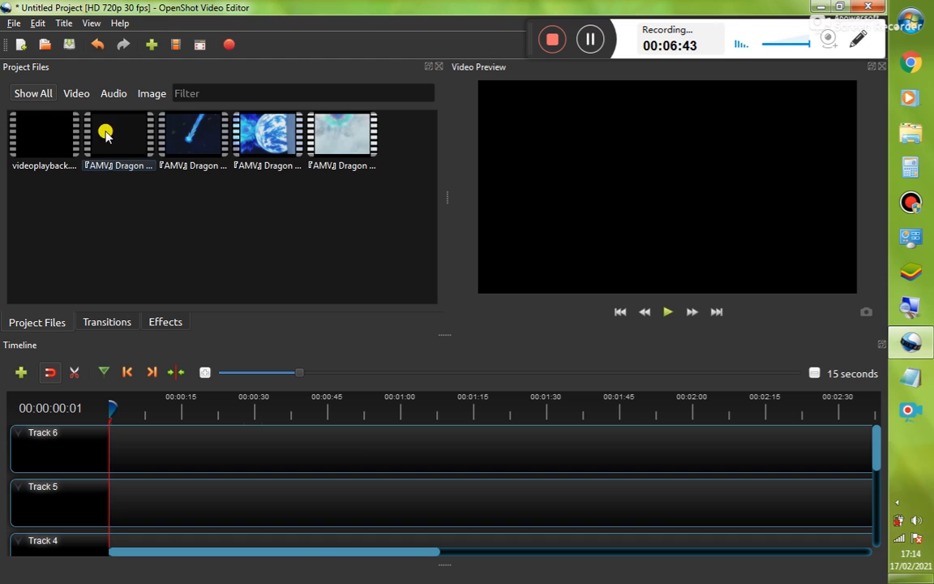
pyautogui.moveTo(49, 122); pyautogui.dragTo(96, 461)
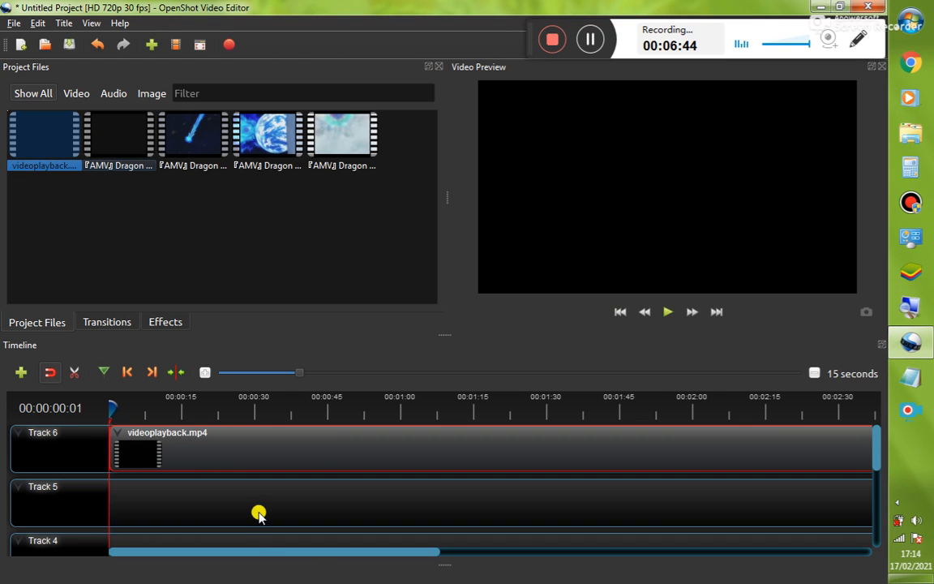
# Trim the end of the videoplayback.mp4 clip on Track 6 to about 00:01:20
pyautogui.moveTo(241, 552); pyautogui.dragTo(560, 552)
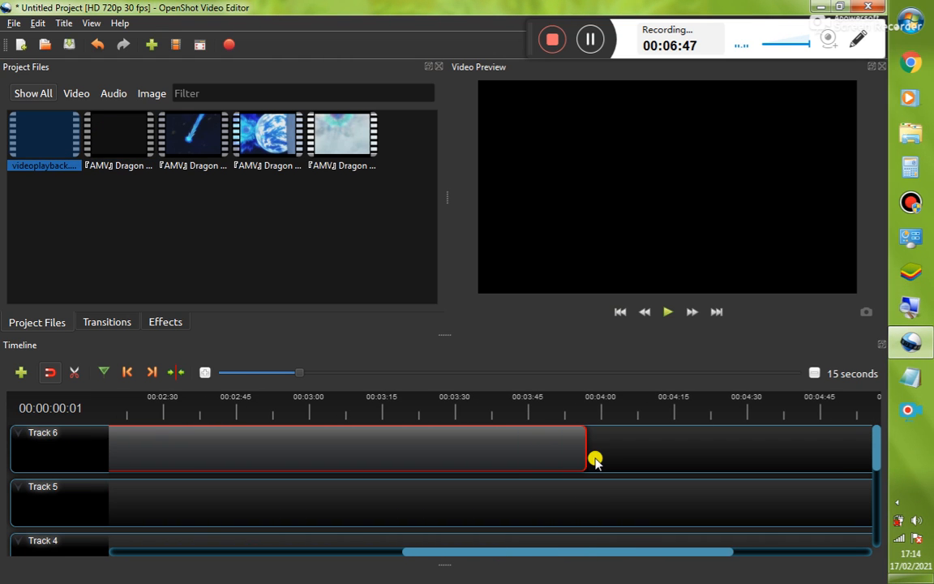
pyautogui.moveTo(576, 450); pyautogui.dragTo(141, 449)
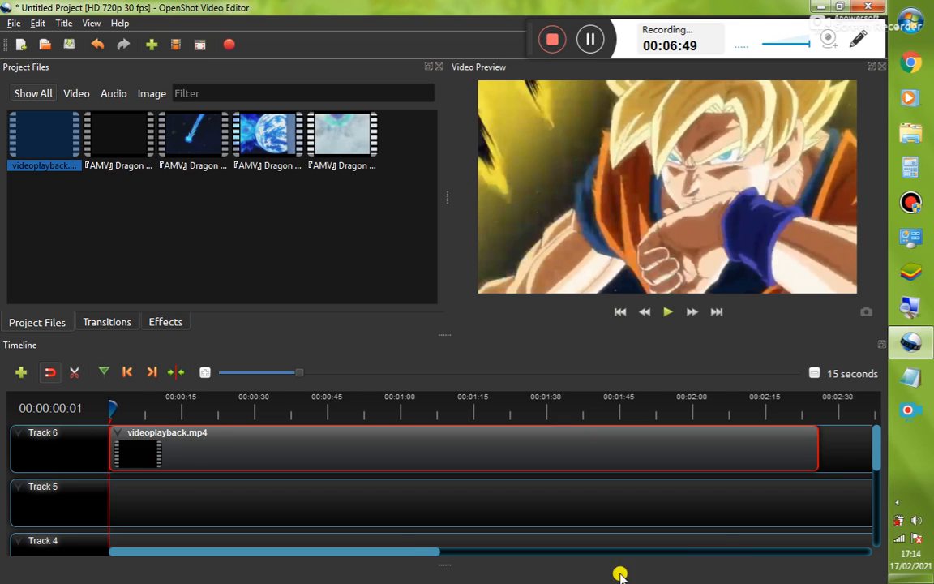
pyautogui.moveTo(815, 451); pyautogui.dragTo(491, 462)
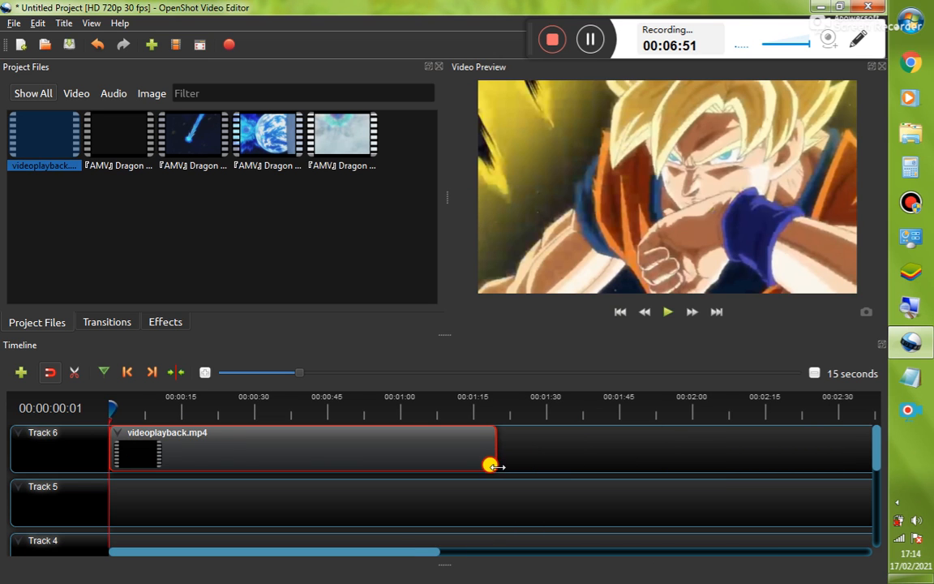
# Open the Track 6 clip's properties and set its Start property to 4.00
pyautogui.rightClick(244, 460)
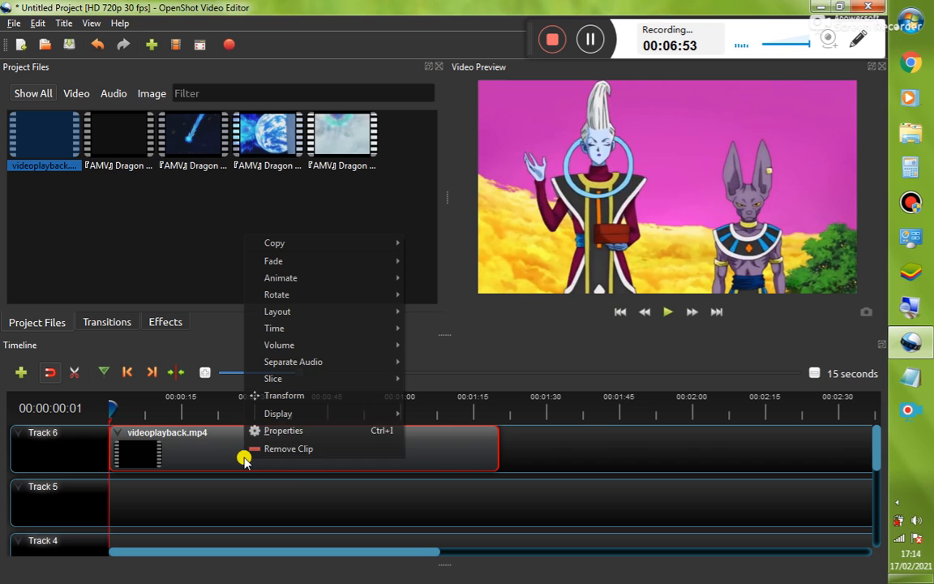
pyautogui.click(290, 431)
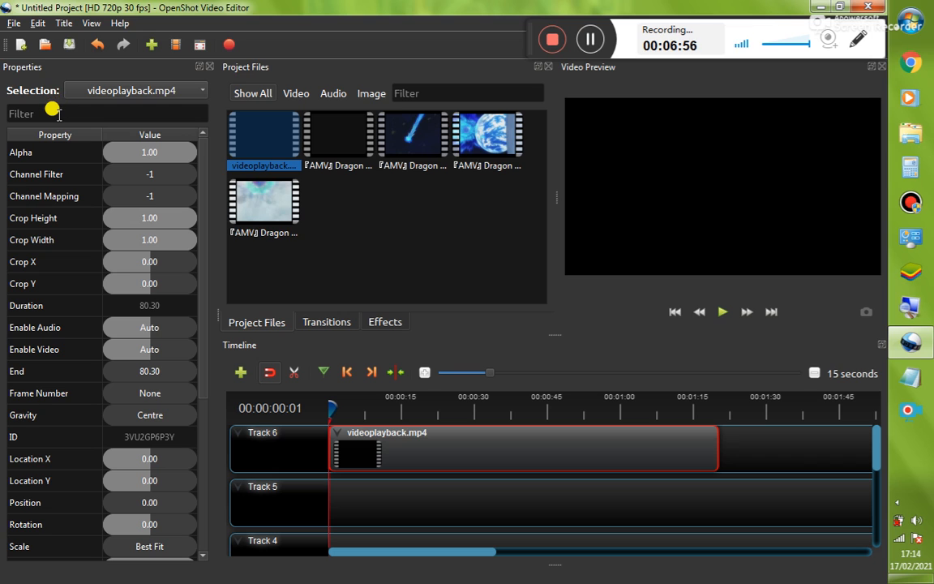
pyautogui.click(55, 114)
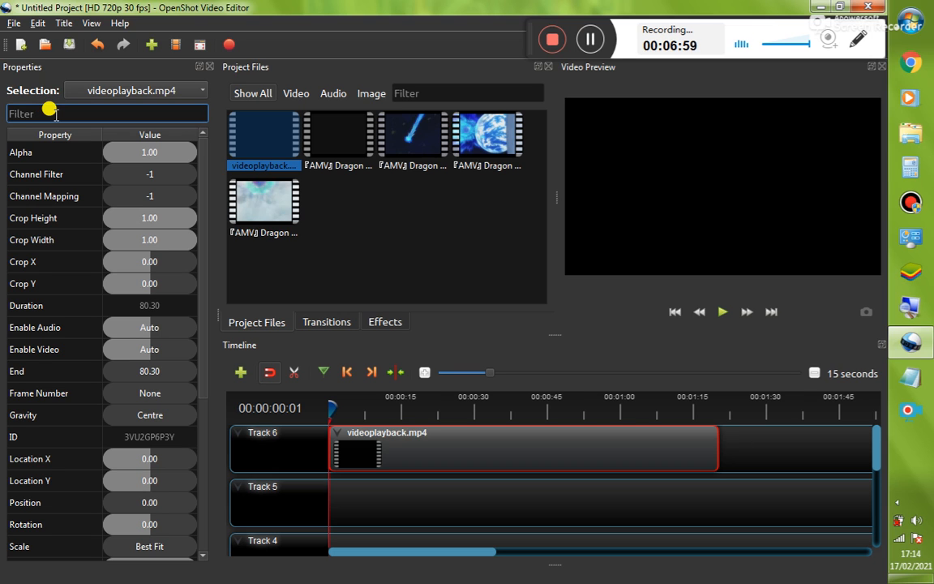
pyautogui.write('s')
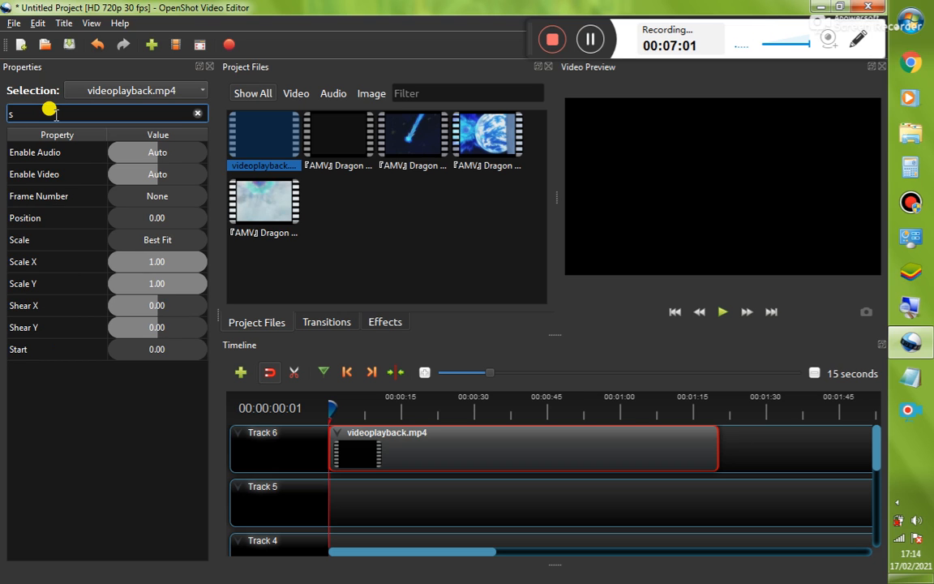
pyautogui.write('t')
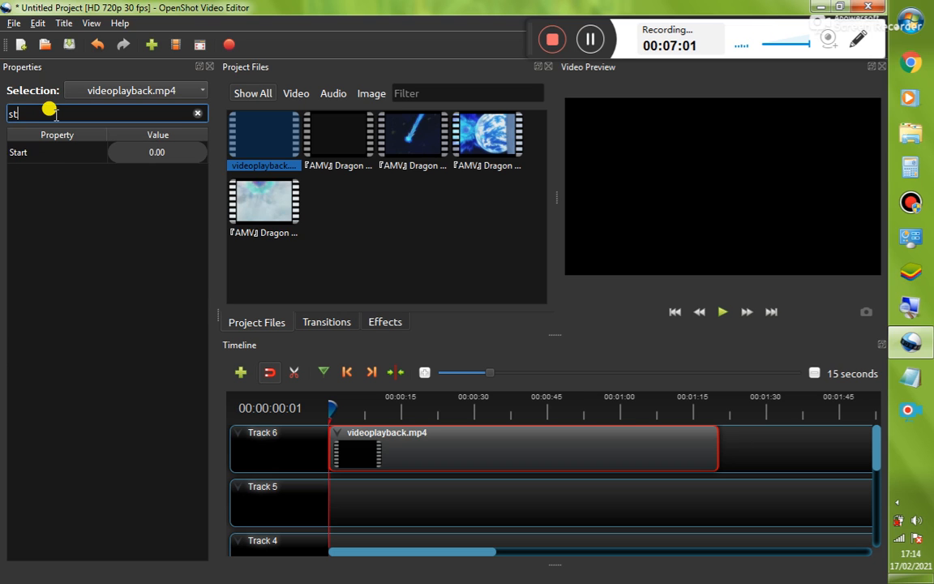
pyautogui.click(129, 157)
pyautogui.moveTo(133, 158); pyautogui.dragTo(177, 158)
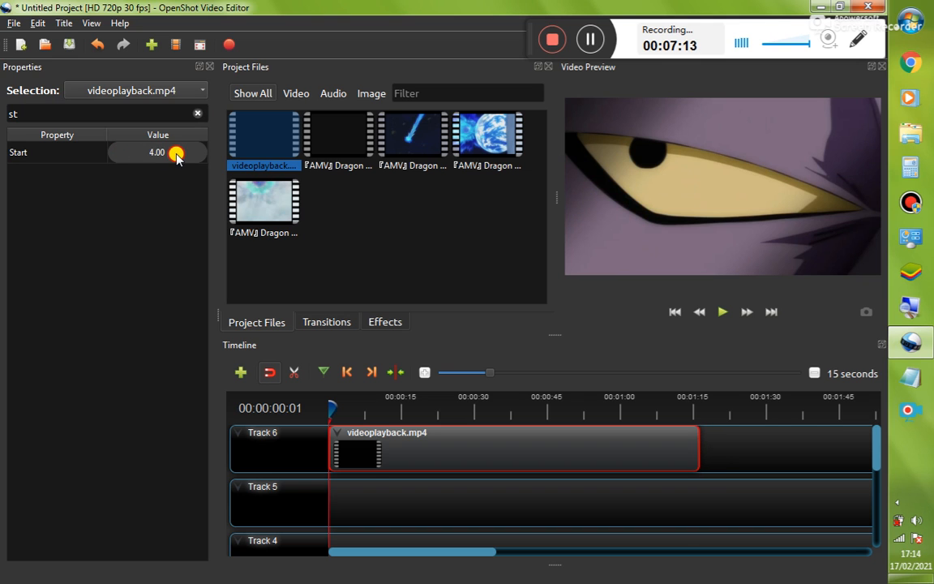
# Set the clip's End property to 86.30
pyautogui.click(199, 114)
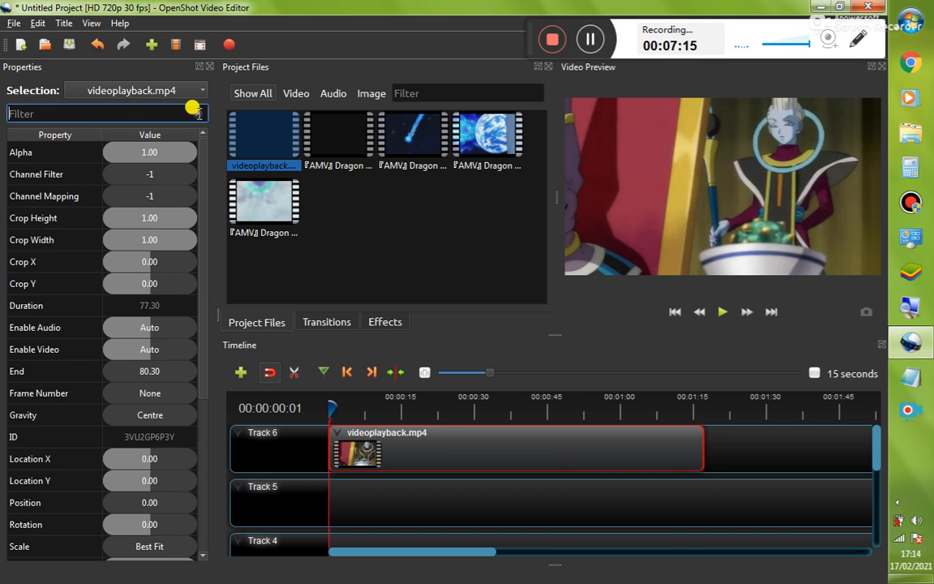
pyautogui.write('e')
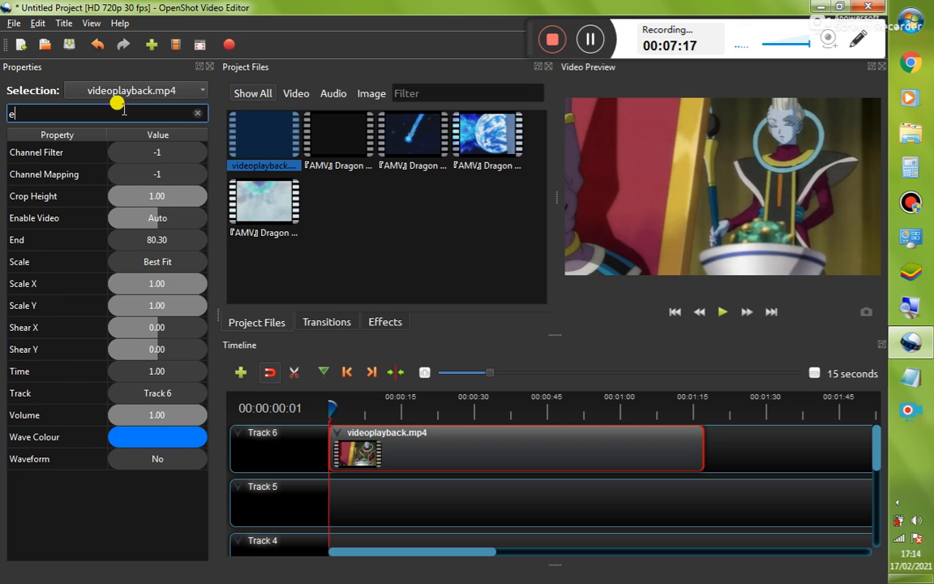
pyautogui.write('nd')
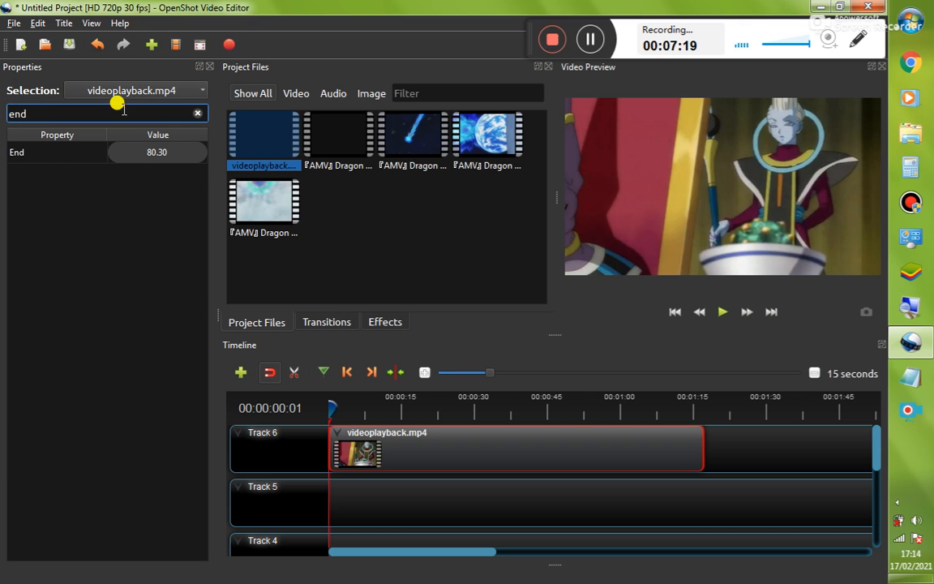
pyautogui.moveTo(140, 159); pyautogui.dragTo(47, 146)
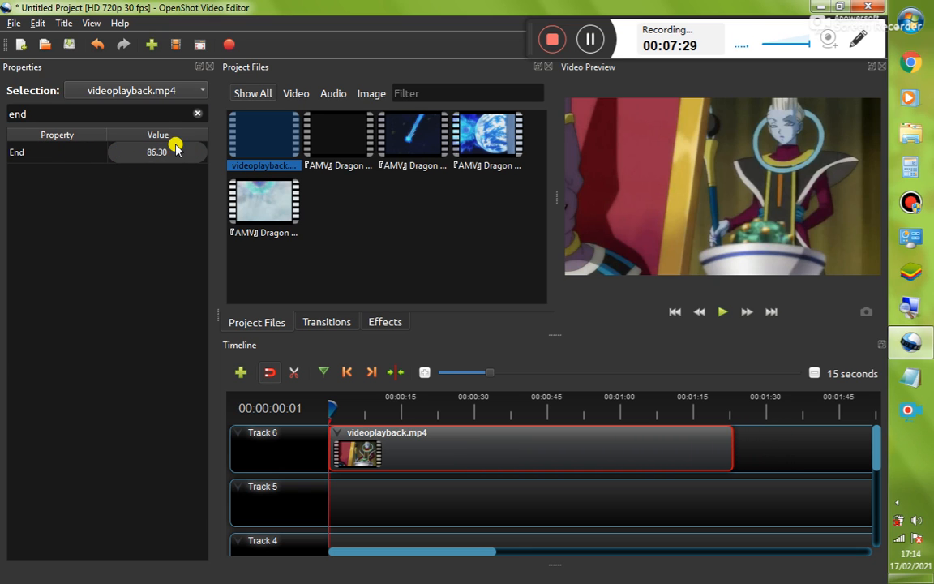
pyautogui.click(199, 114)
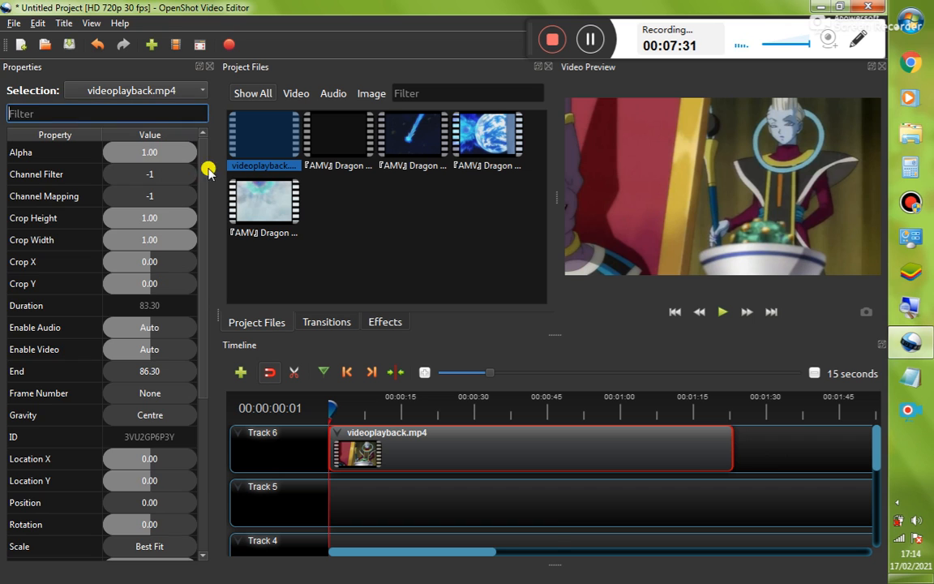
# Set the clip's Position property to 1.00 and close the properties panel
pyautogui.moveTo(331, 414); pyautogui.dragTo(431, 406)
pyautogui.click(69, 115)
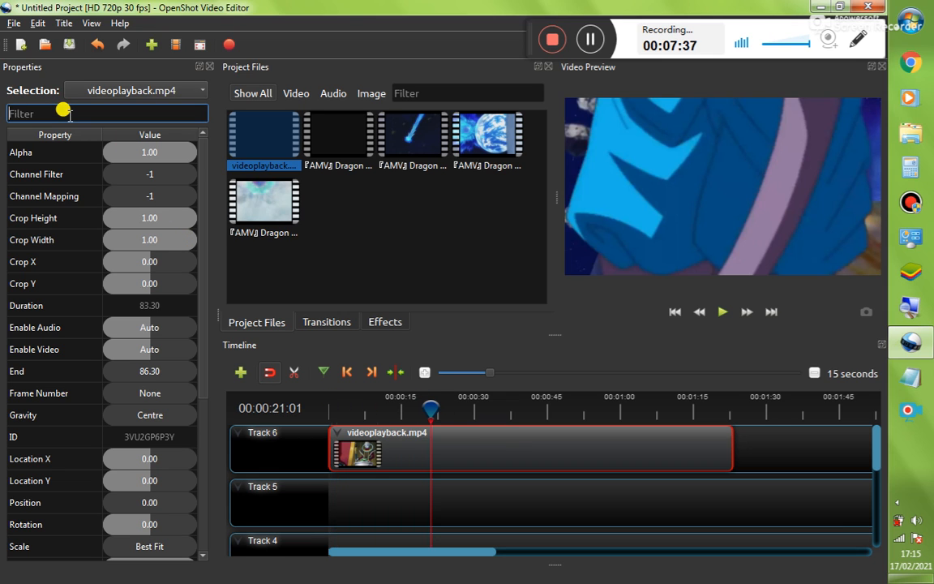
pyautogui.write('po')
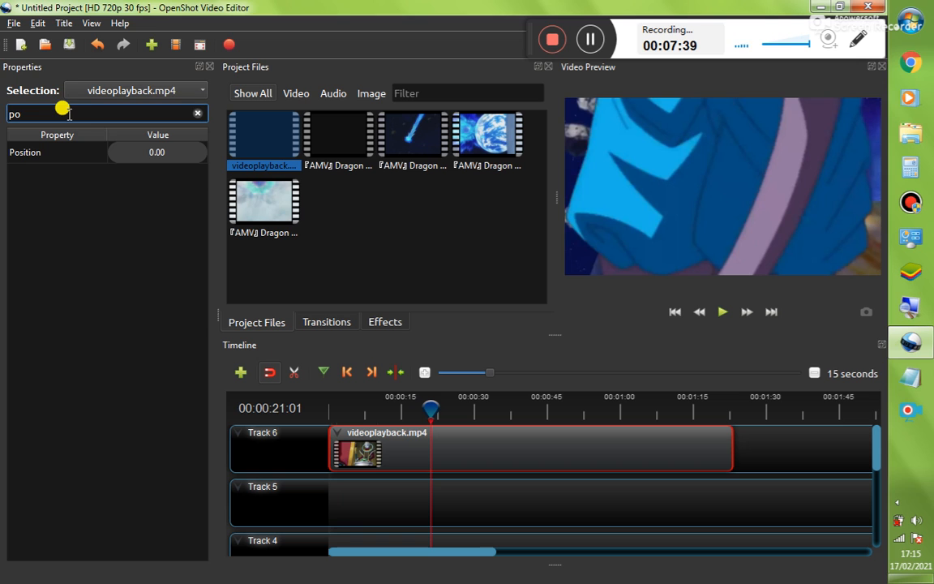
pyautogui.moveTo(130, 152)
pyautogui.mouseDown()
pyautogui.moveTo(173, 158)
pyautogui.moveTo(136, 150)
pyautogui.mouseUp()
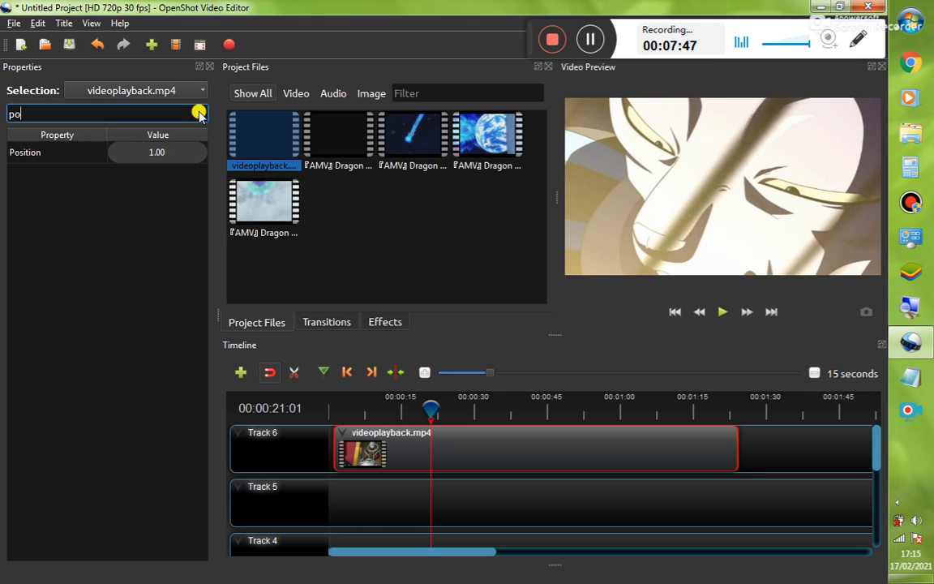
pyautogui.click(195, 113)
pyautogui.click(206, 67)
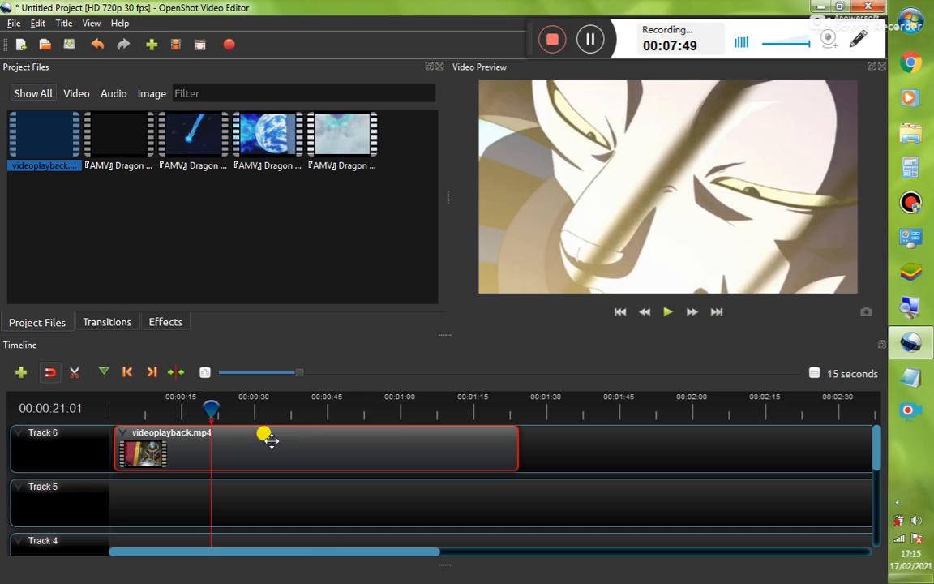
# Return the playhead to the start and move the clip back to the beginning of Track 6
pyautogui.moveTo(211, 405); pyautogui.dragTo(92, 409)
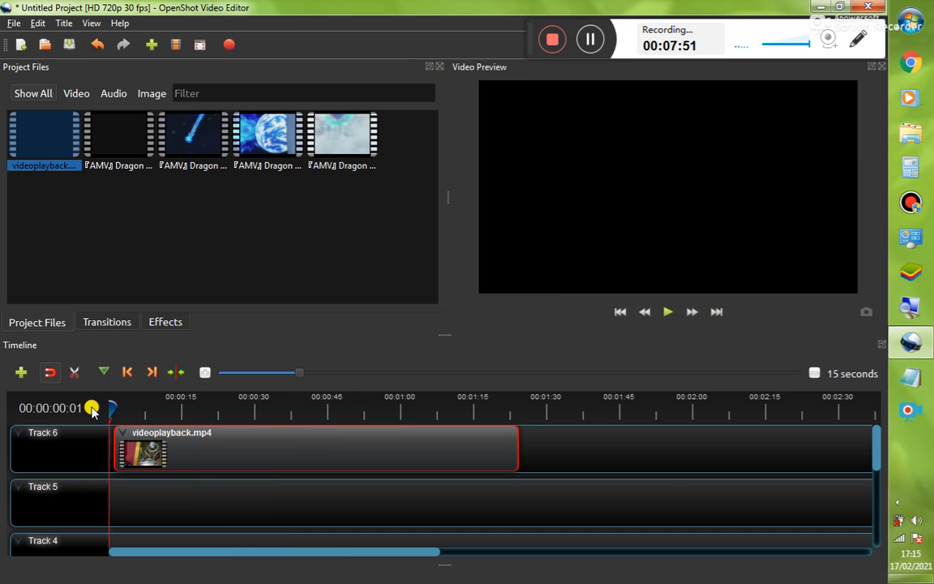
pyautogui.moveTo(273, 459); pyautogui.dragTo(240, 446)
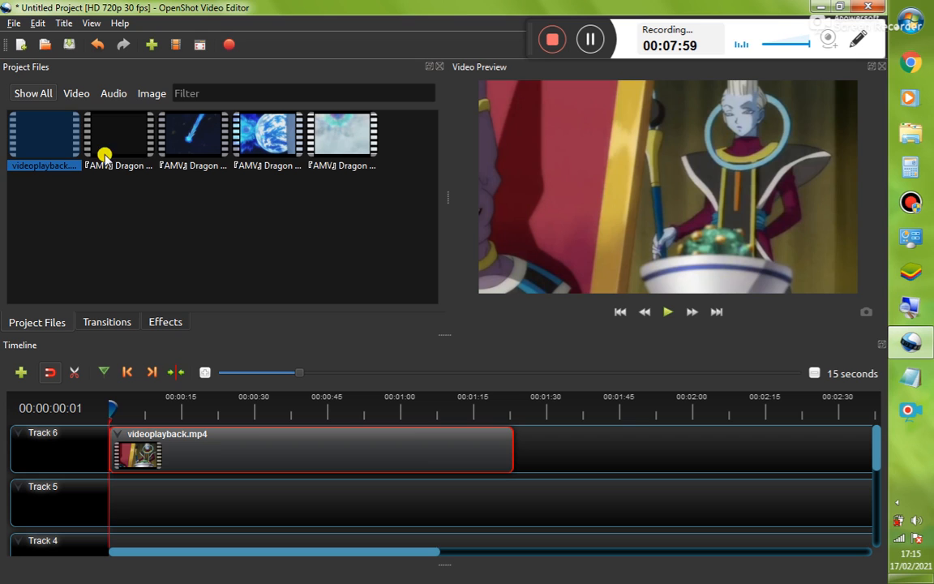
# Add videoplayback.mp4 to Track 5 at the beginning of the timeline
pyautogui.moveTo(110, 130); pyautogui.dragTo(191, 231)
pyautogui.click(49, 132)
pyautogui.moveTo(106, 337); pyautogui.dragTo(88, 490)
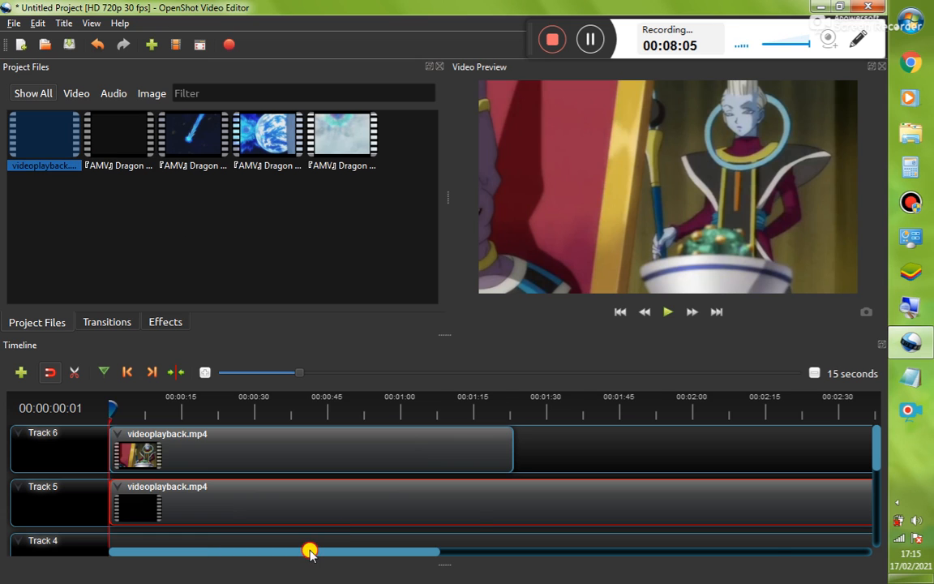
# Trim the end of the Track 5 clip to about 00:01:25
pyautogui.moveTo(310, 551); pyautogui.dragTo(649, 557)
pyautogui.moveTo(477, 498); pyautogui.dragTo(37, 479)
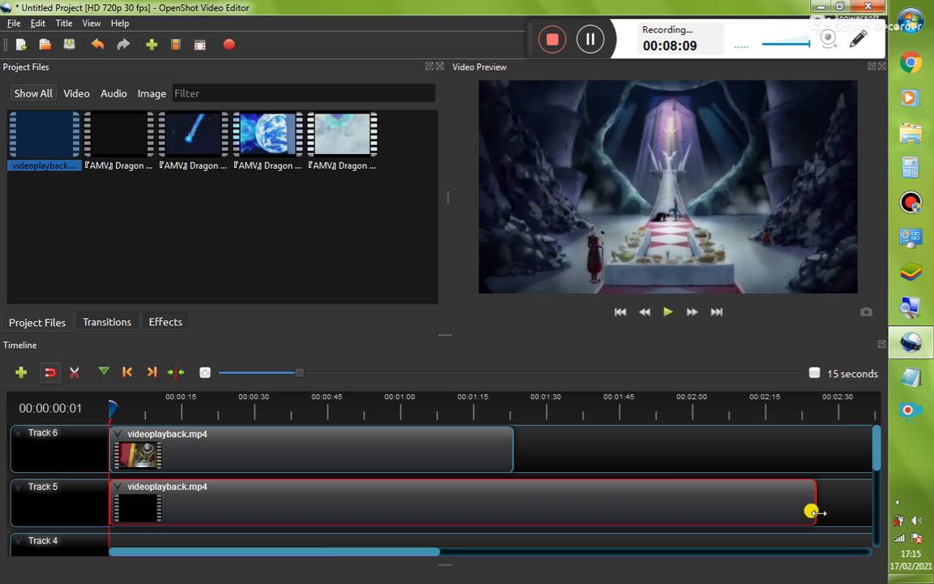
pyautogui.moveTo(813, 512); pyautogui.dragTo(520, 508)
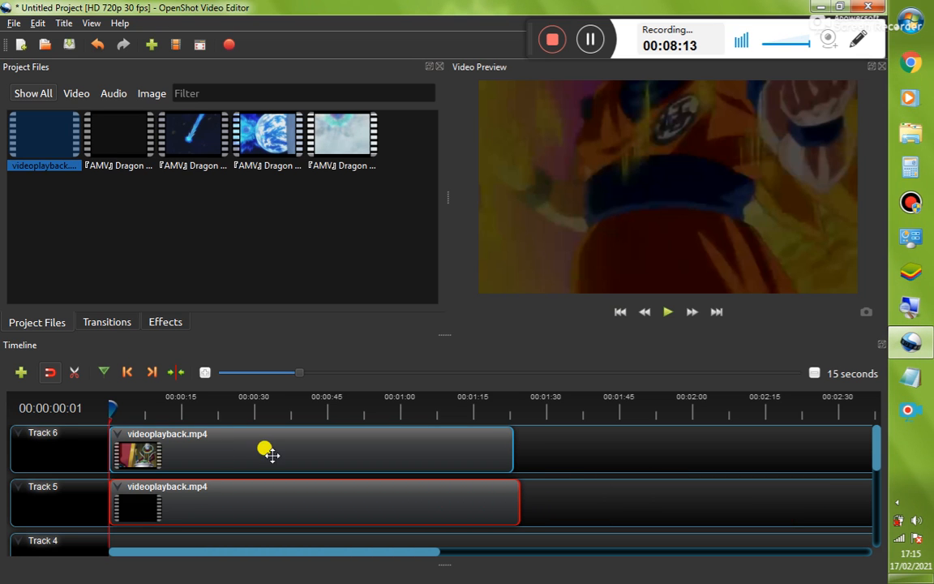
# Slice the Track 6 clip at about 00:00:49, keeping the left side
pyautogui.click(123, 407)
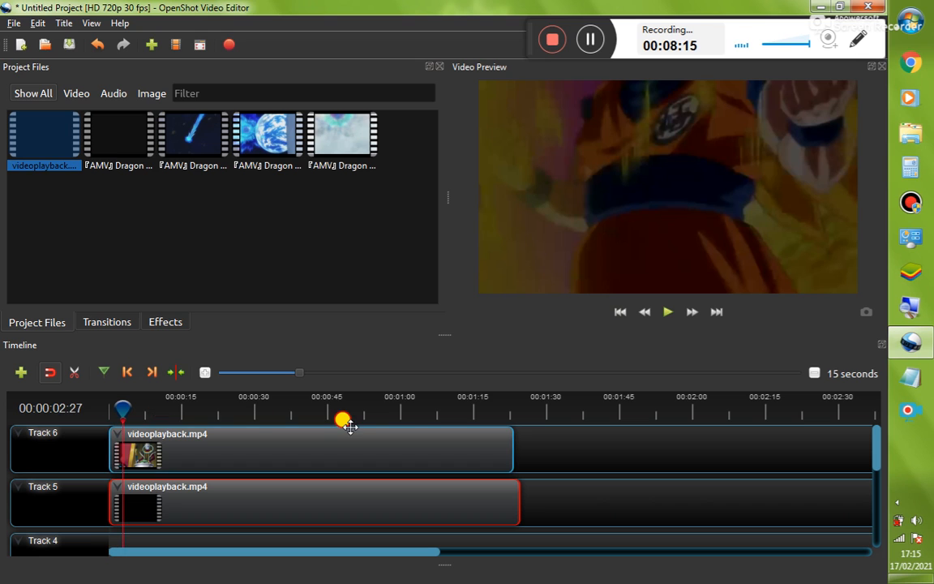
pyautogui.click(122, 408)
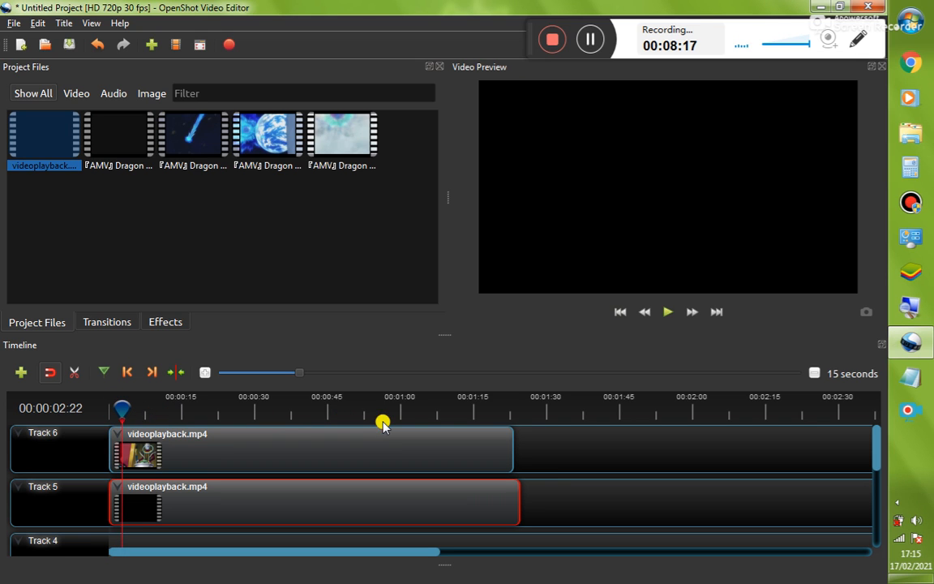
pyautogui.moveTo(121, 405); pyautogui.dragTo(350, 412)
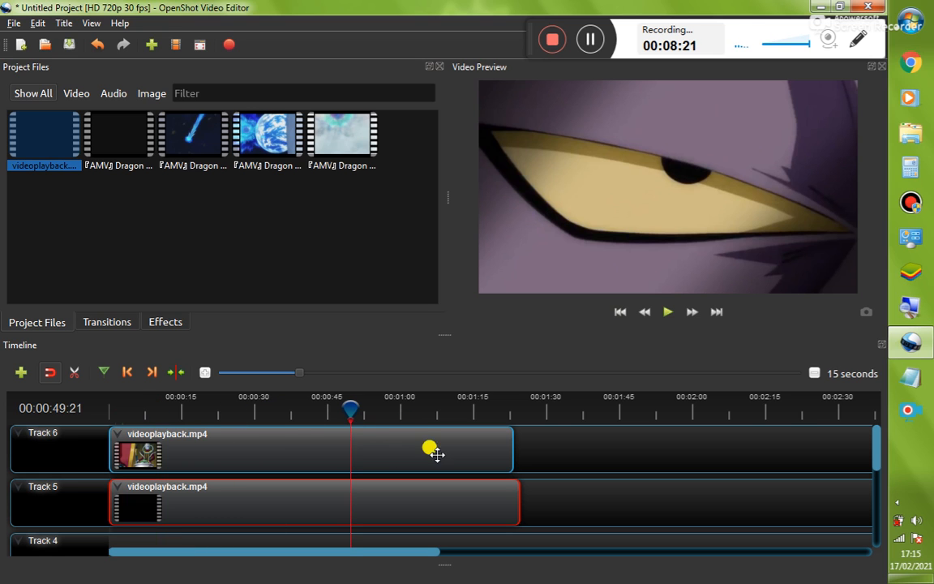
pyautogui.click(394, 451)
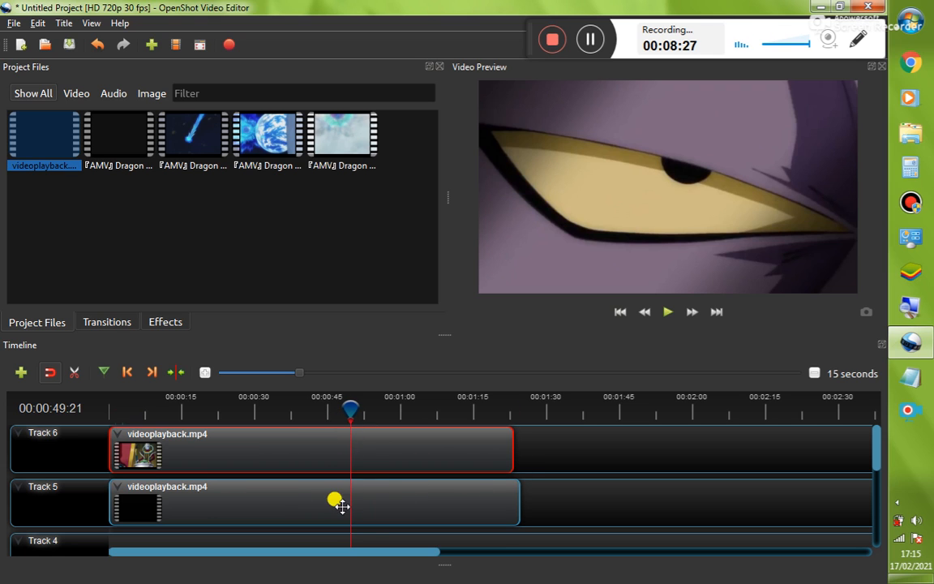
pyautogui.rightClick(425, 443)
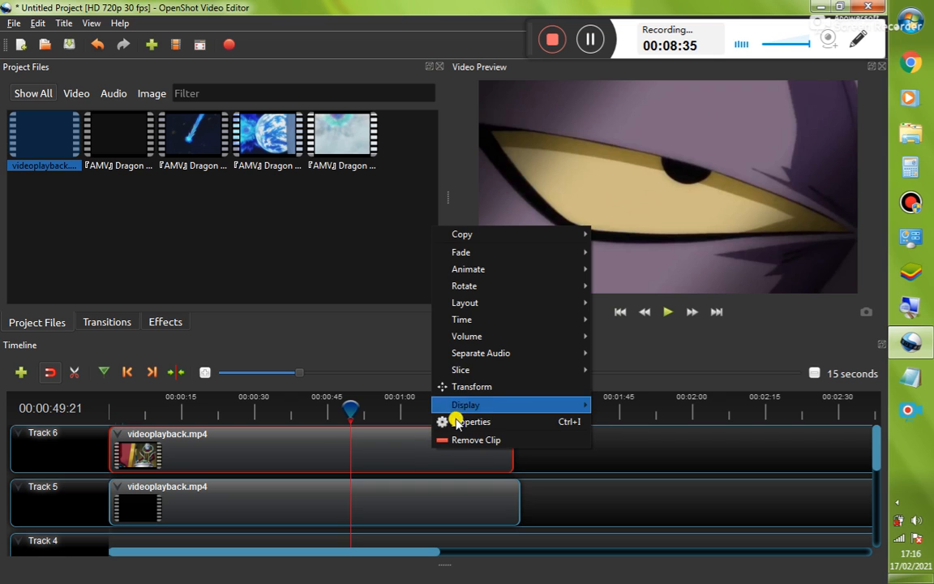
pyautogui.moveTo(491, 376)
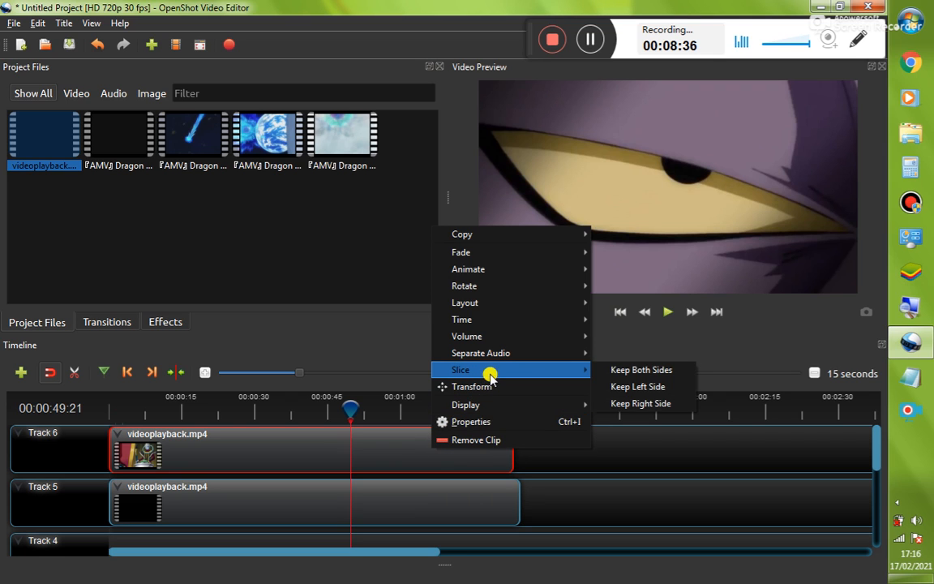
pyautogui.click(644, 386)
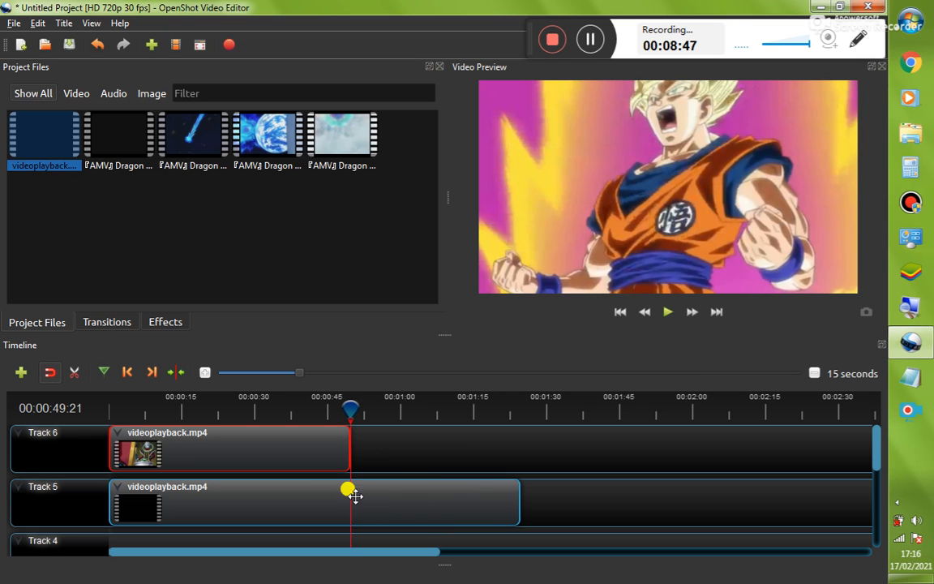
# Select both clips, remove them from the timeline, and return the playhead to the start
pyautogui.moveTo(349, 409); pyautogui.dragTo(278, 408)
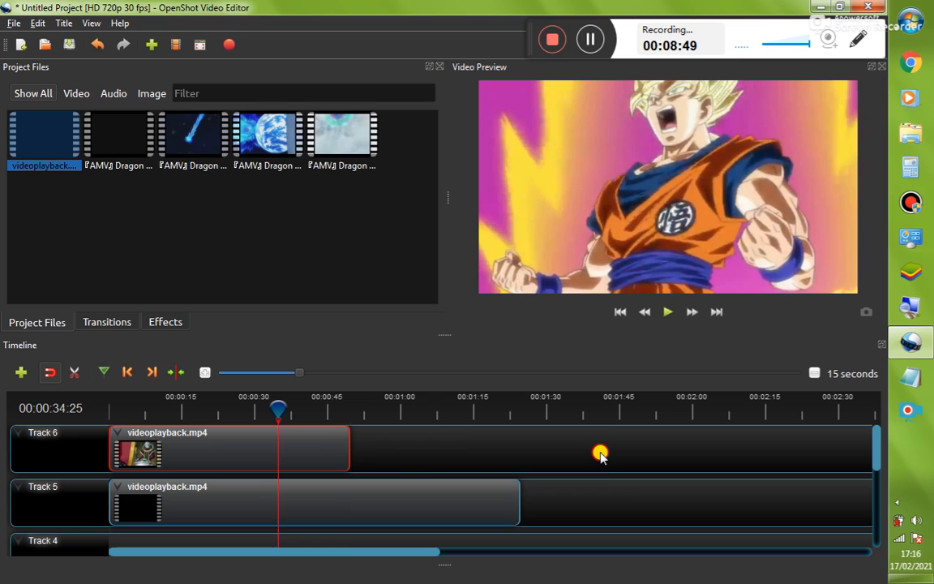
pyautogui.moveTo(603, 439); pyautogui.dragTo(246, 494)
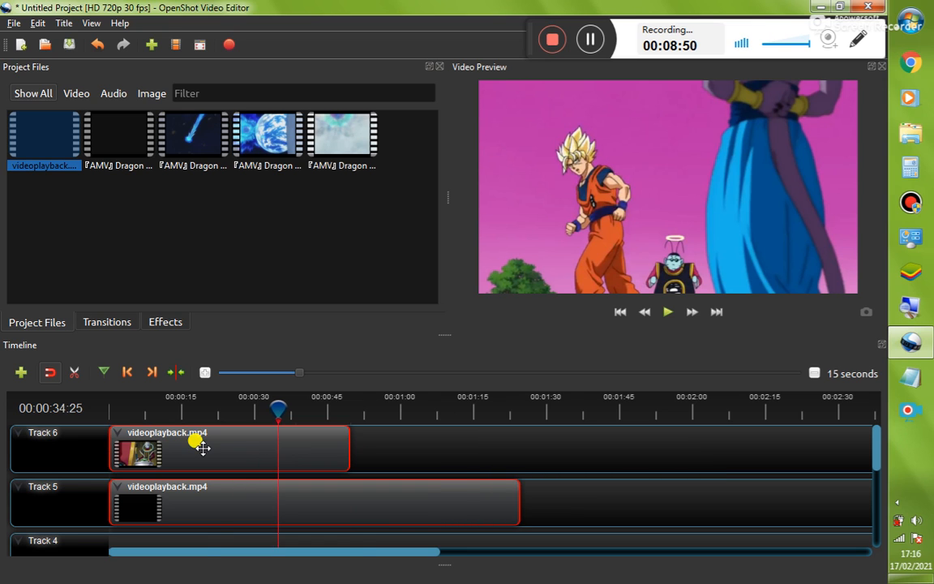
pyautogui.rightClick(200, 444)
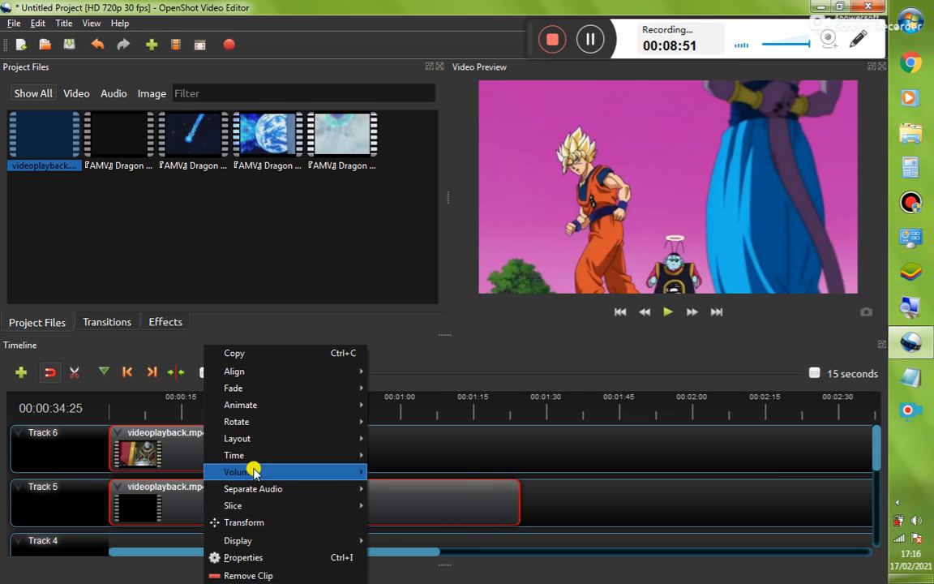
pyautogui.click(248, 576)
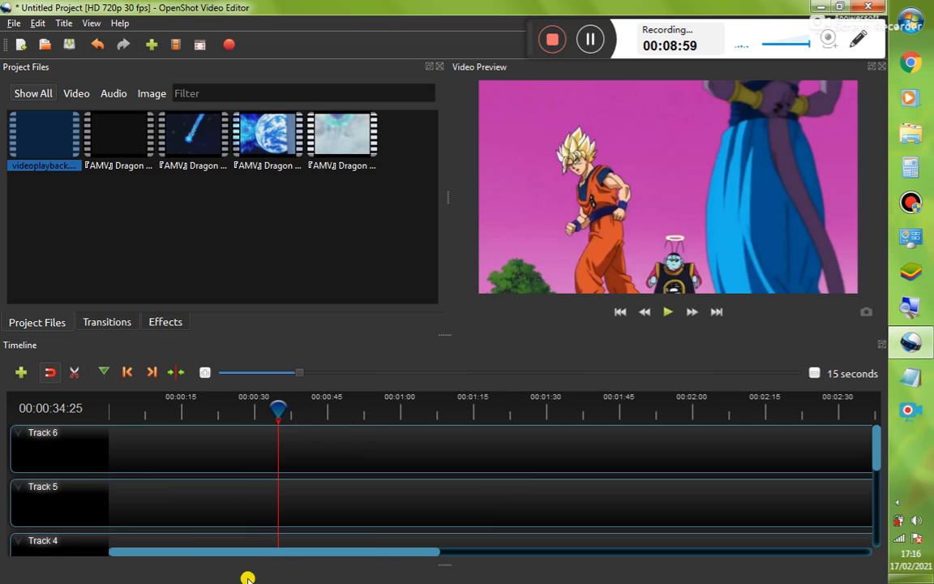
pyautogui.moveTo(277, 410); pyautogui.dragTo(99, 417)
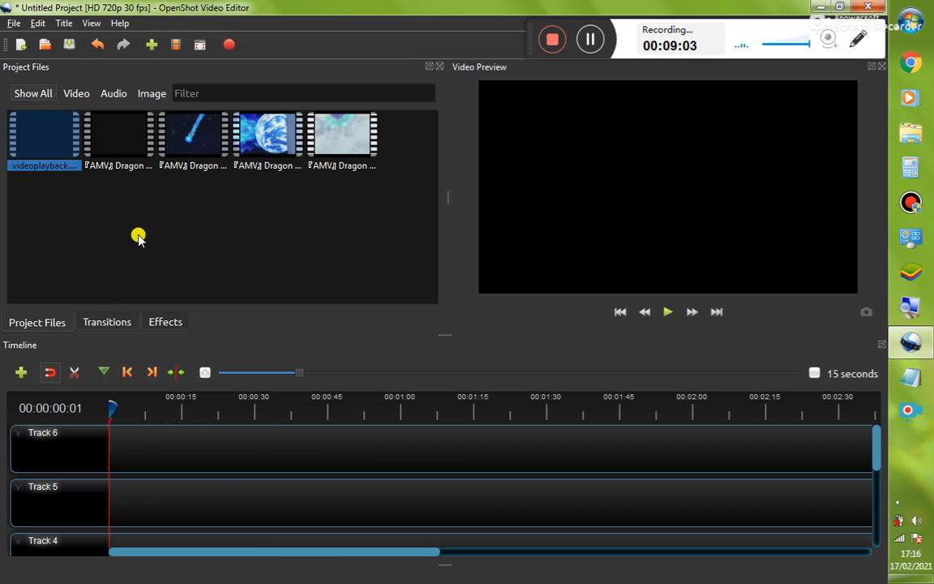
# Add videoplayback.mp4 to Track 6 and place it at the very start of the timeline
pyautogui.click(52, 239)
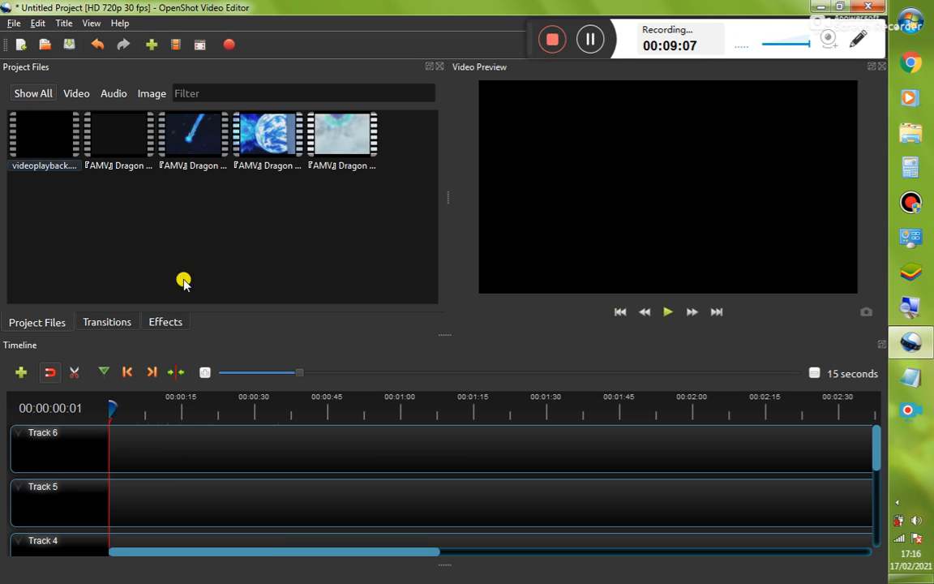
pyautogui.moveTo(23, 130); pyautogui.dragTo(367, 438)
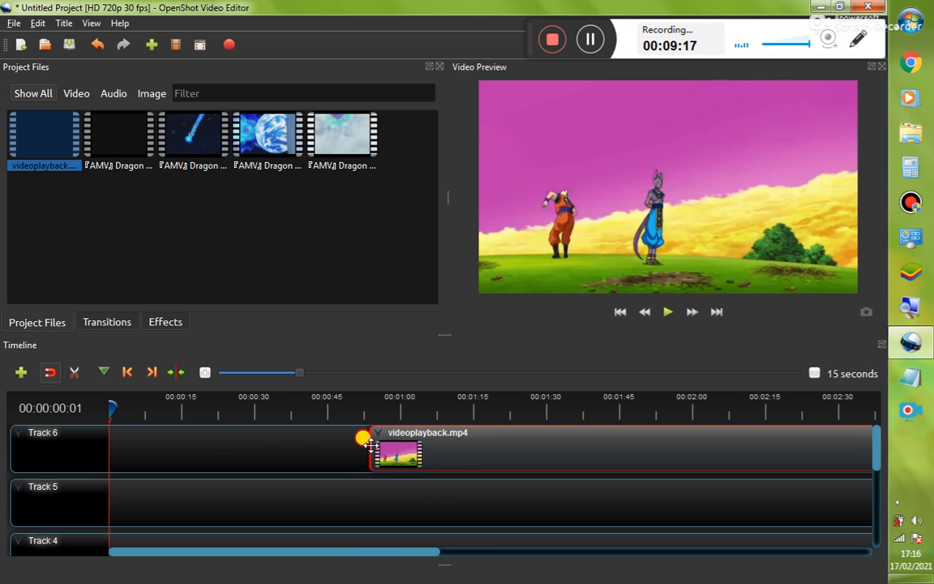
pyautogui.moveTo(231, 445); pyautogui.dragTo(237, 445)
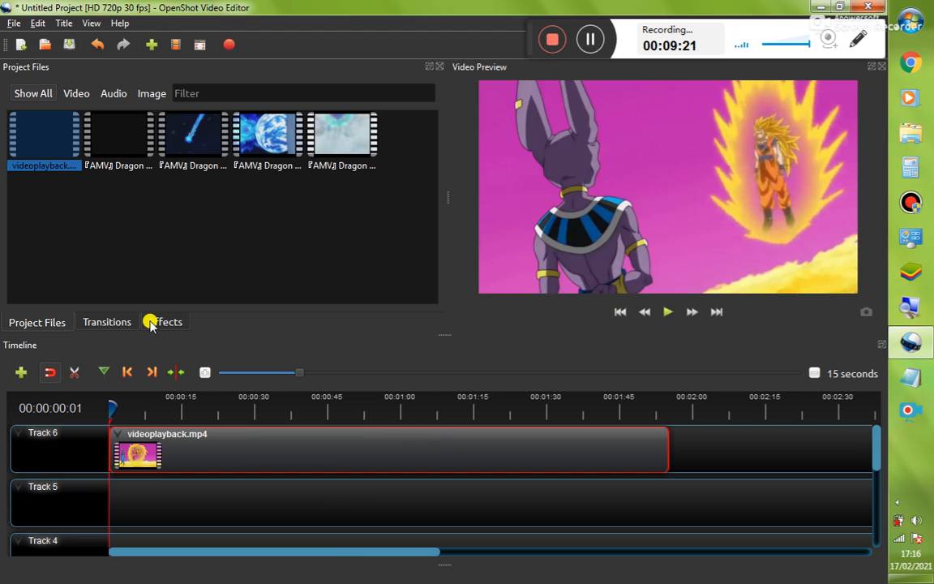
# Slice the Track 6 clip with the Razor tool at about 00:00:14, then turn the Razor off
pyautogui.click(73, 371)
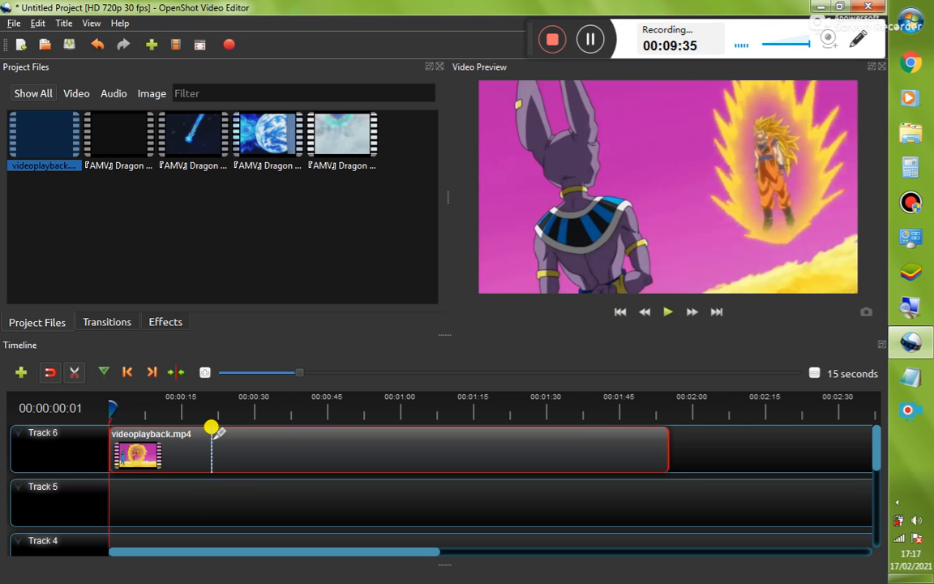
pyautogui.click(211, 427)
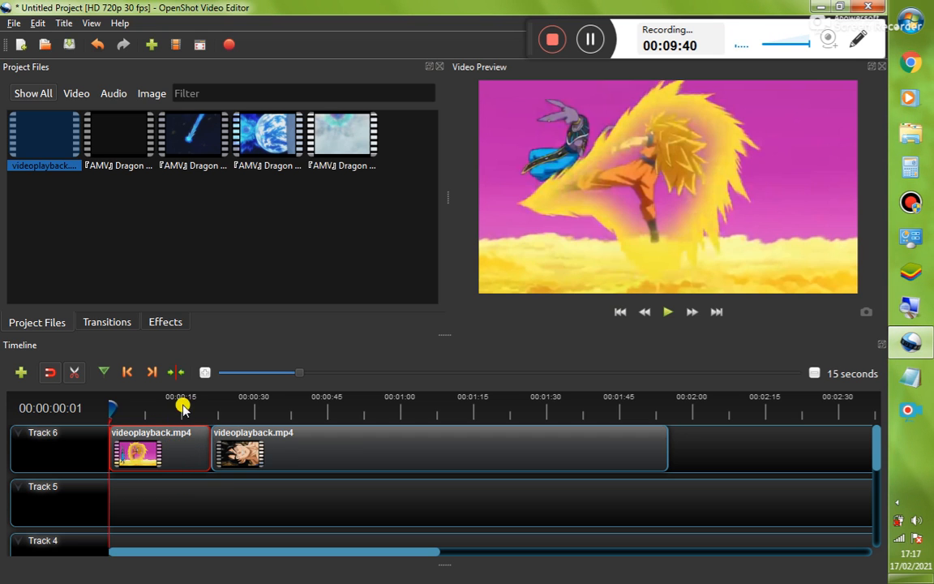
pyautogui.click(323, 430)
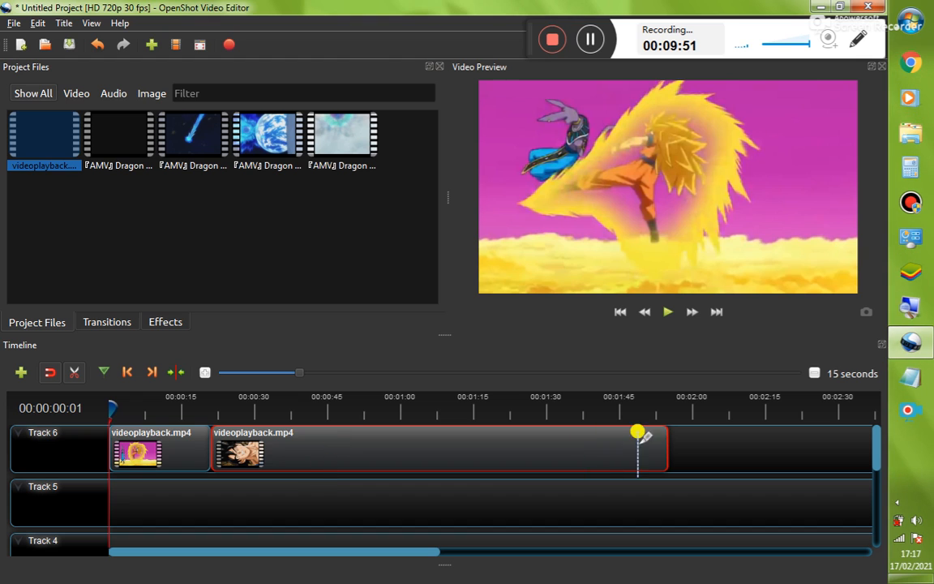
pyautogui.click(74, 375)
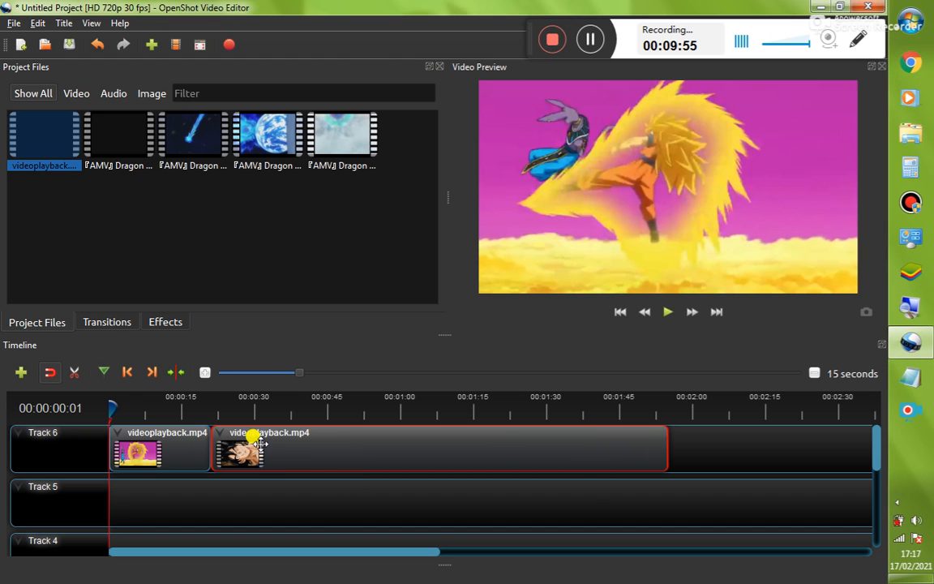
# Move the first slice down to Track 5 at the start of the timeline
pyautogui.moveTo(150, 451); pyautogui.dragTo(150, 498)
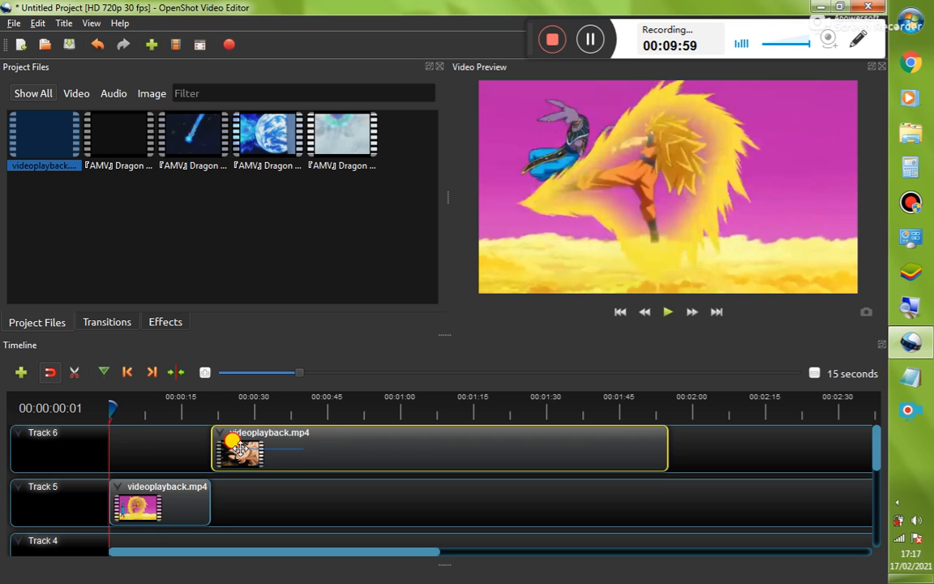
pyautogui.moveTo(311, 451); pyautogui.dragTo(274, 465)
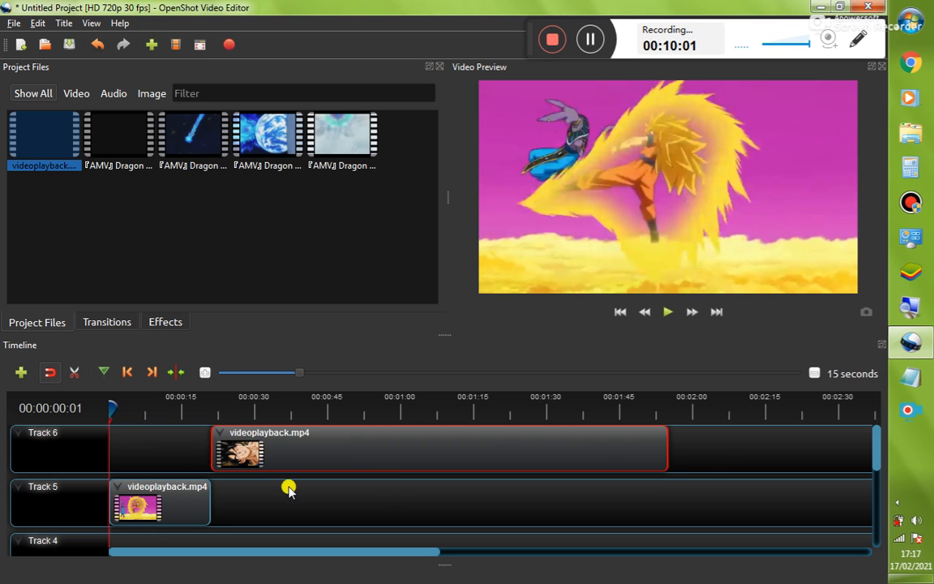
# Try to move the remaining Track 6 clip toward the start of the timeline
pyautogui.click(710, 460)
pyautogui.click(563, 442)
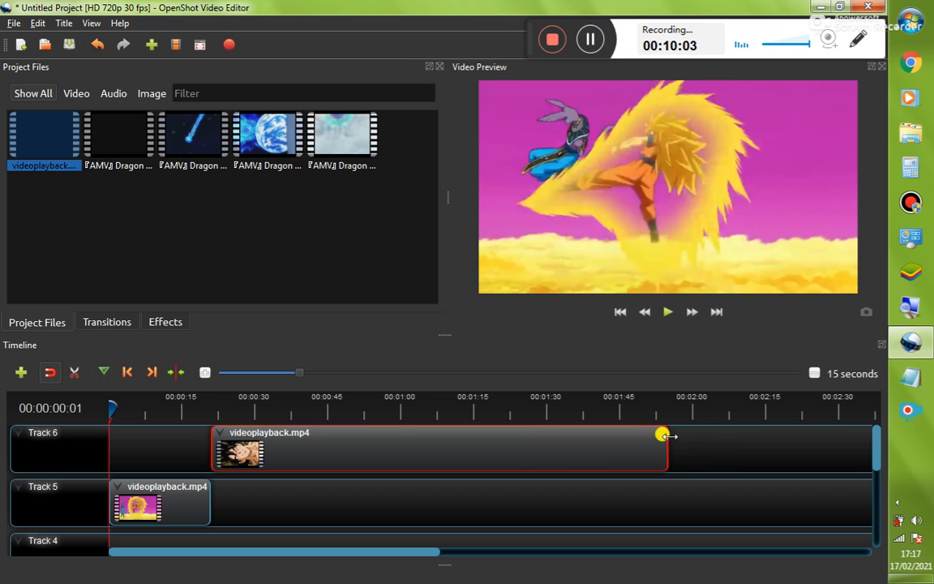
pyautogui.moveTo(532, 458); pyautogui.dragTo(420, 455)
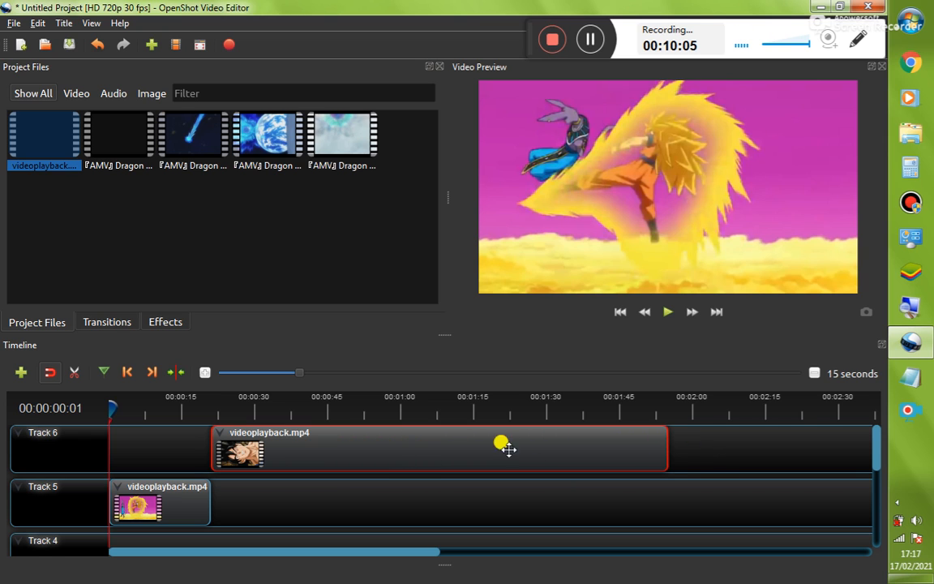
pyautogui.moveTo(695, 449); pyautogui.dragTo(193, 444)
pyautogui.click(177, 444)
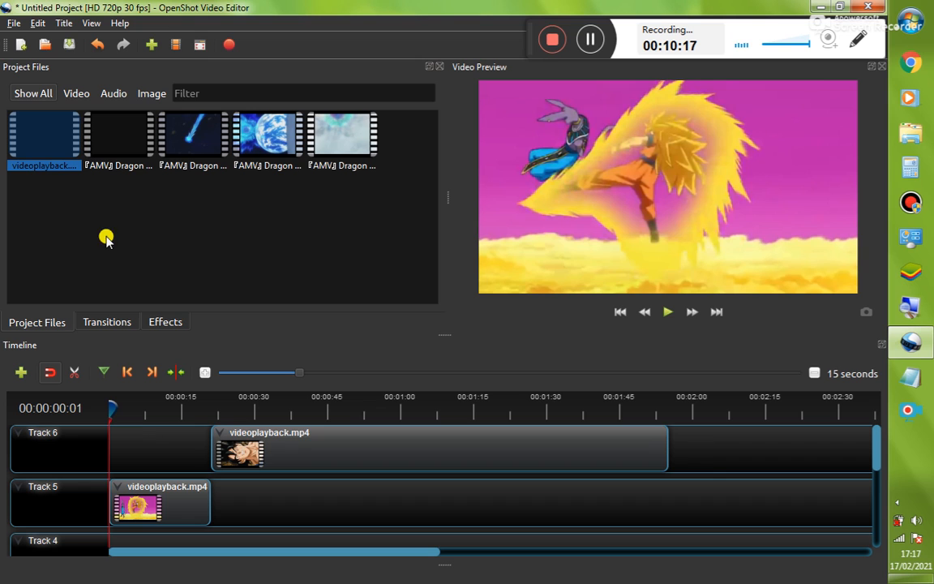
# Open the Track 6 clip's context menu, dismiss it without choosing anything, and minimize the editor window
pyautogui.rightClick(235, 458)
pyautogui.moveTo(320, 385)
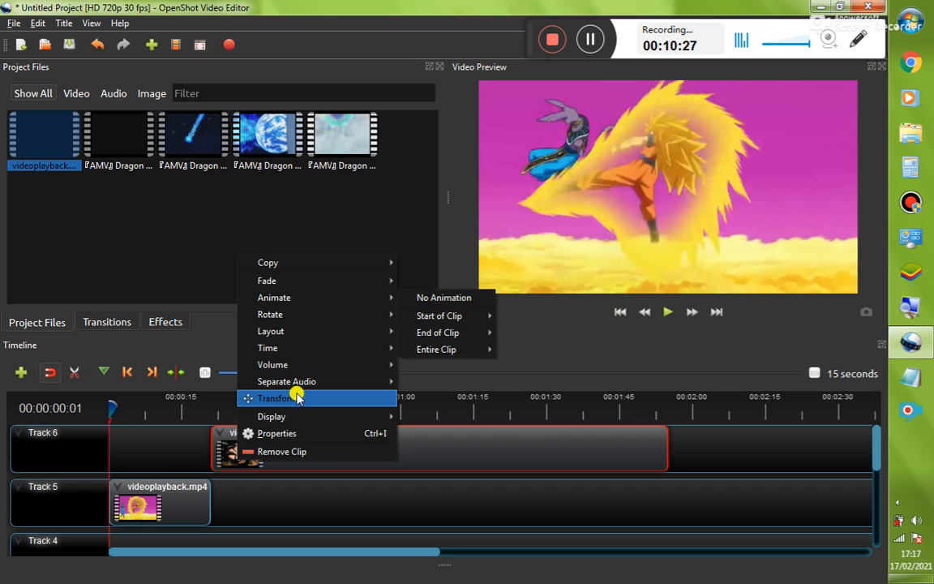
pyautogui.click(168, 496)
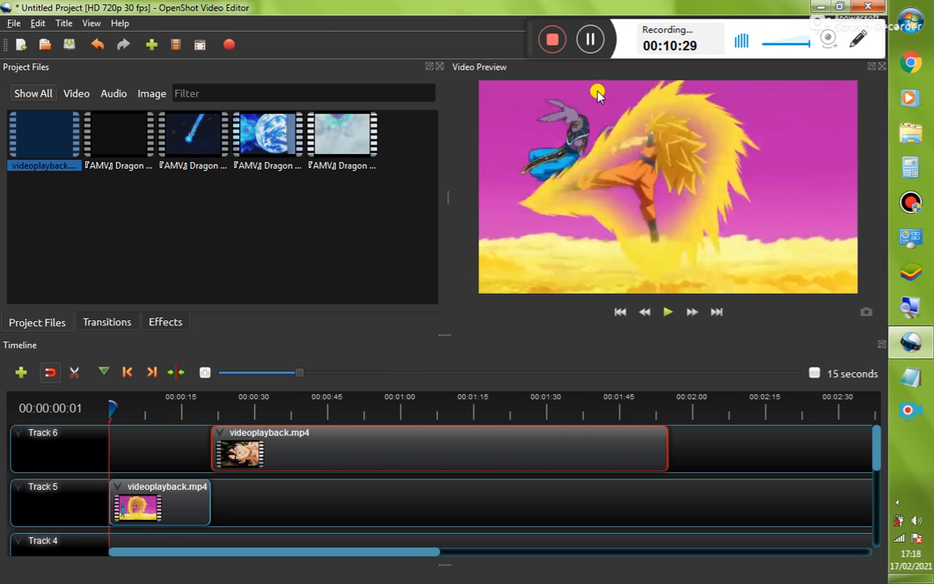
pyautogui.click(818, 7)
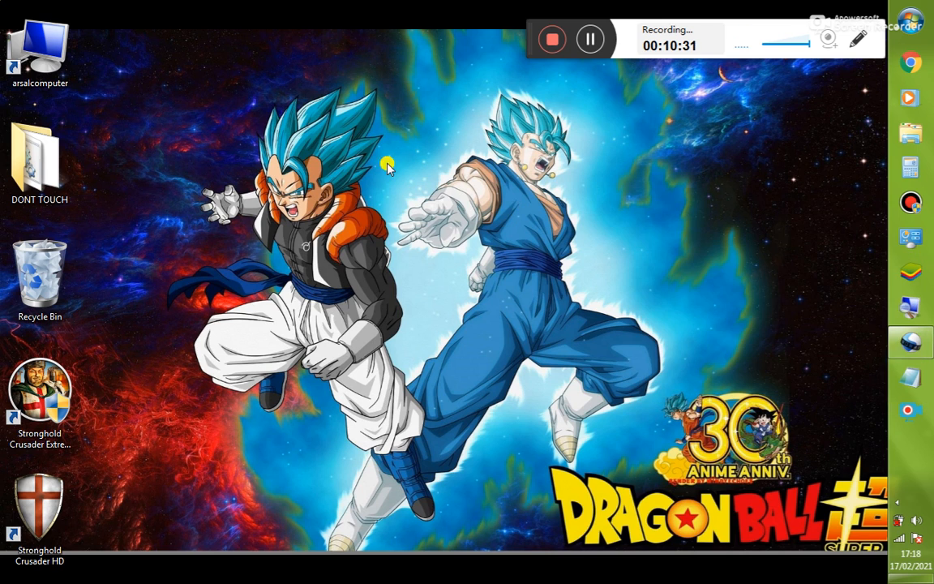